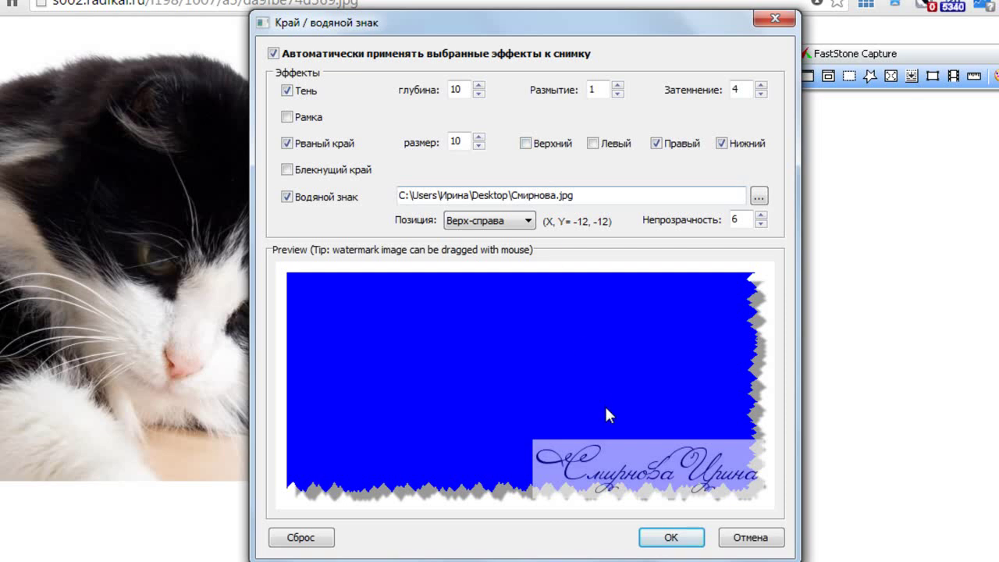
# Try a pink frame of width 6 around the preview and shift the watermark inward to offset -37, -36.
pyautogui.click(287, 117)
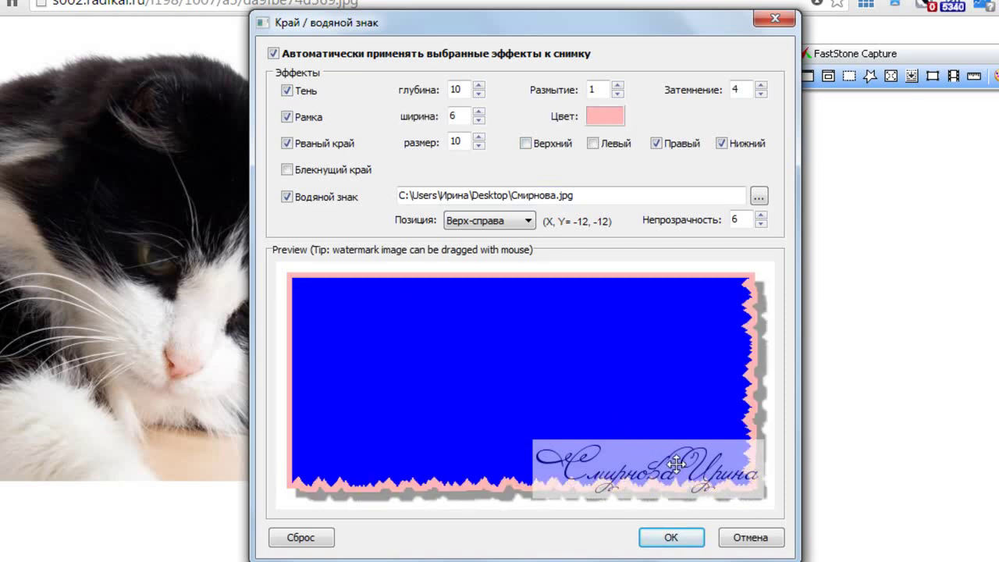
pyautogui.moveTo(663, 458); pyautogui.dragTo(641, 434)
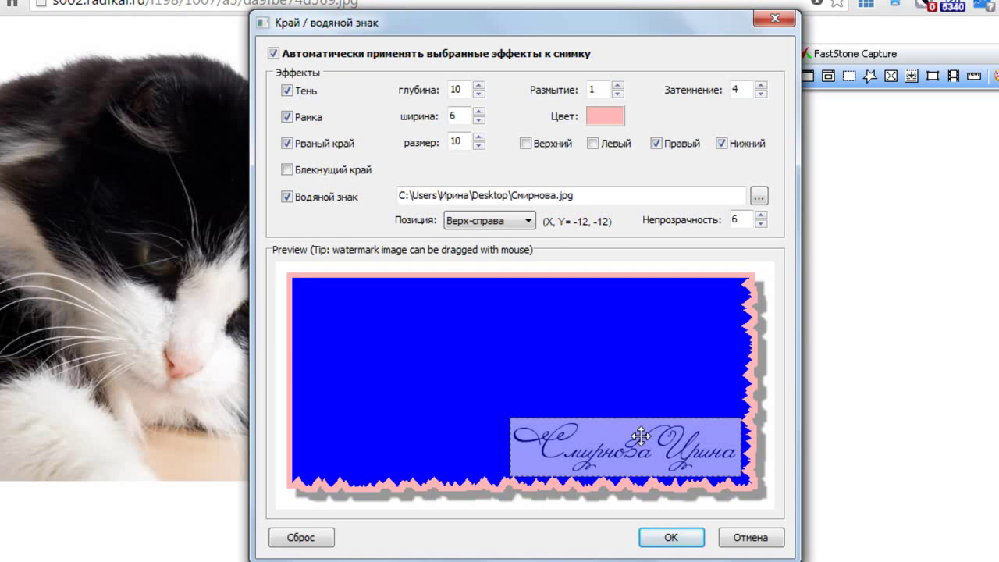
pyautogui.moveTo(641, 435); pyautogui.dragTo(641, 434)
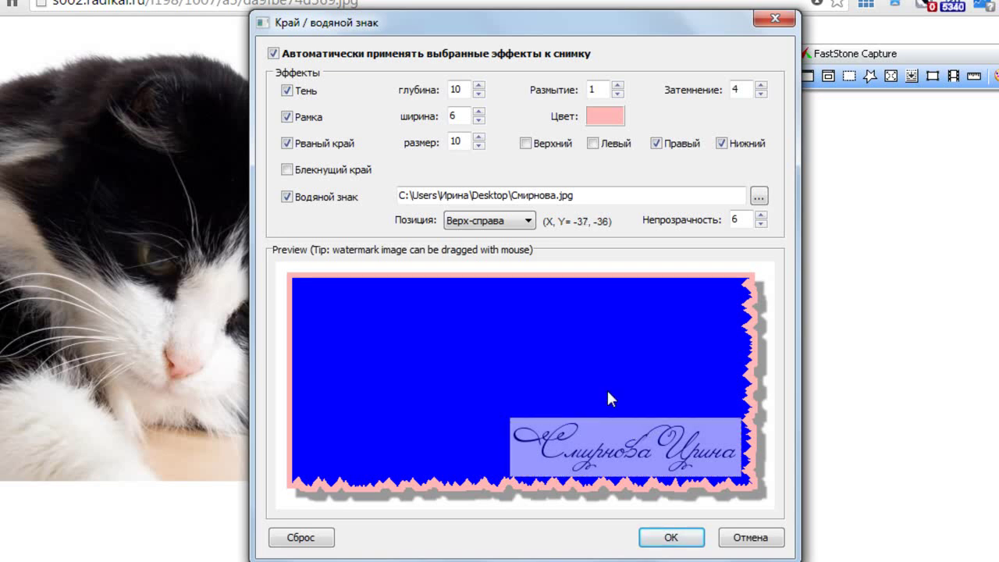
# Disable the torn edge and frame effects, then apply the settings with the watermark in the preview's lower-right corner at offset -15, -14.
pyautogui.click(288, 143)
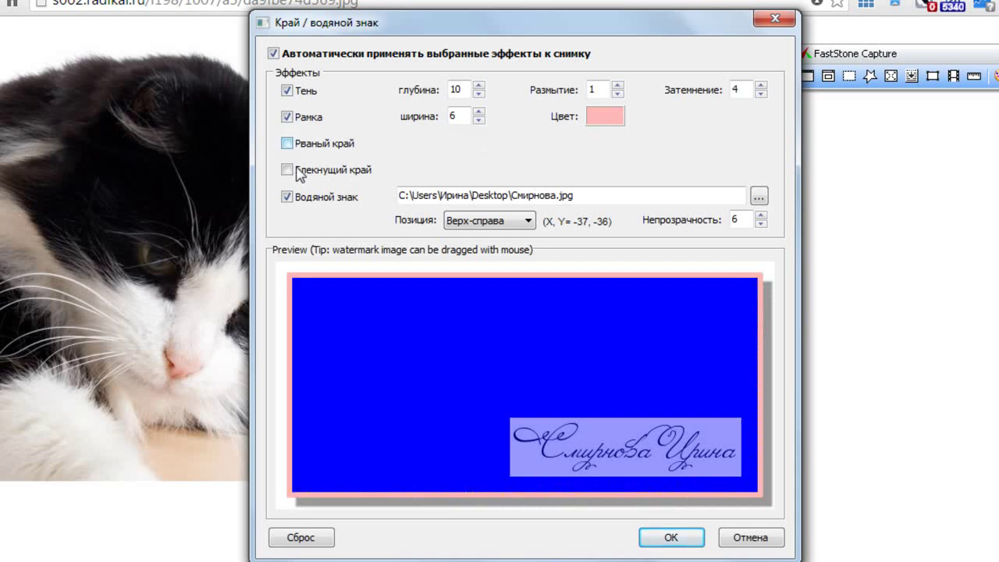
pyautogui.click(287, 117)
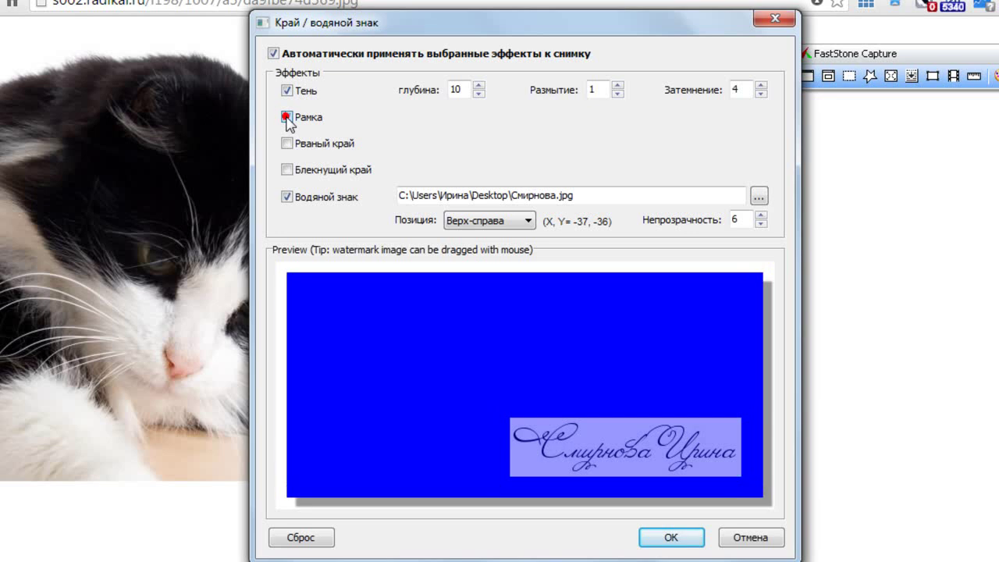
pyautogui.moveTo(637, 435); pyautogui.dragTo(648, 461)
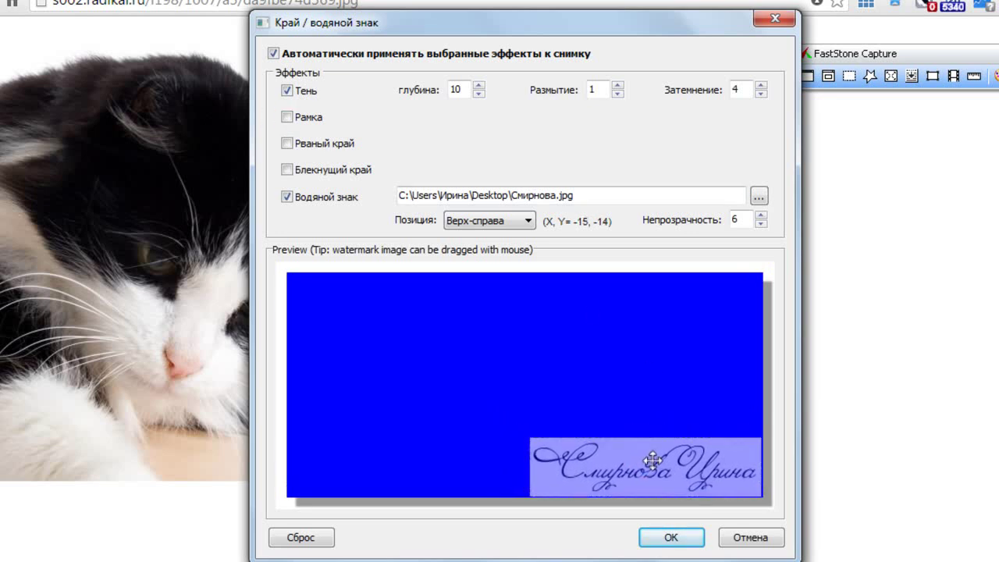
pyautogui.click(680, 537)
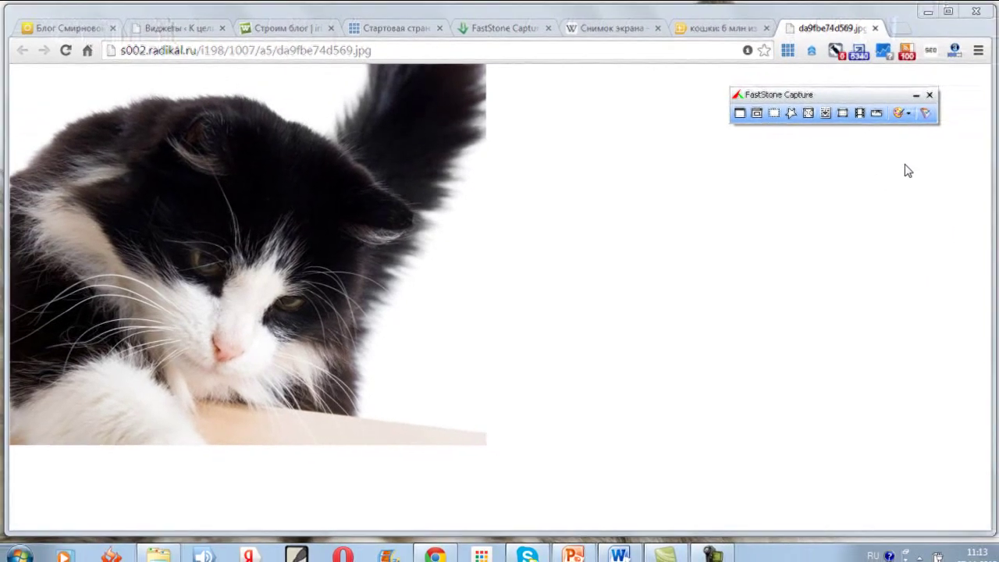
# Check the automatic edge/watermark option and capture a rectangular region of the cat photo from its upper-left area to below the face.
pyautogui.click(908, 114)
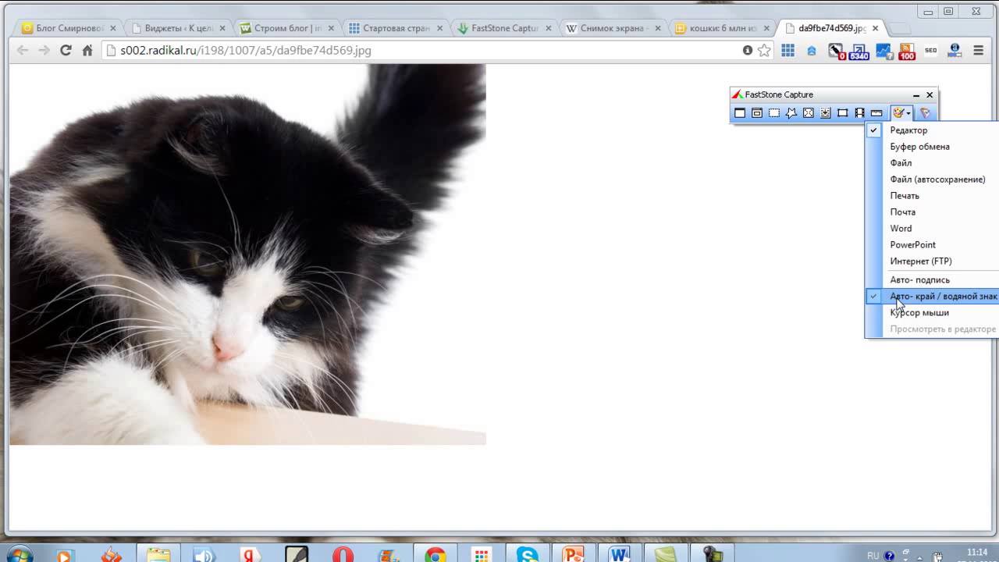
pyautogui.click(790, 114)
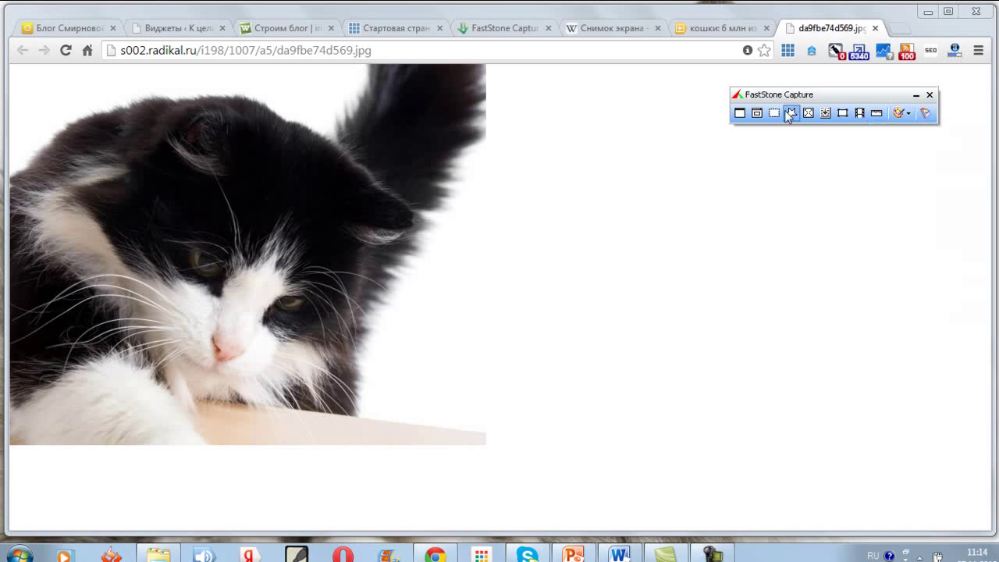
pyautogui.click(774, 113)
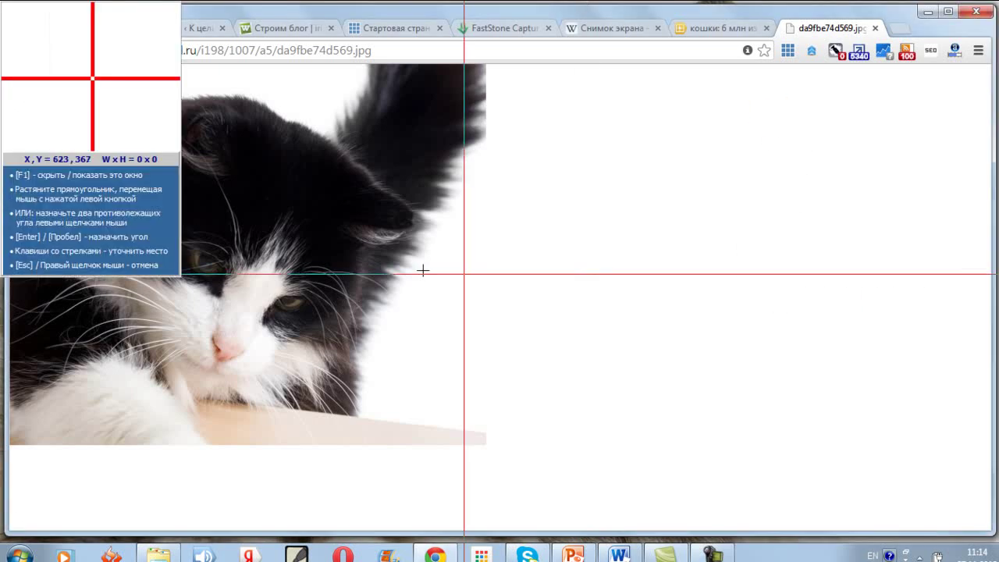
pyautogui.click(39, 103)
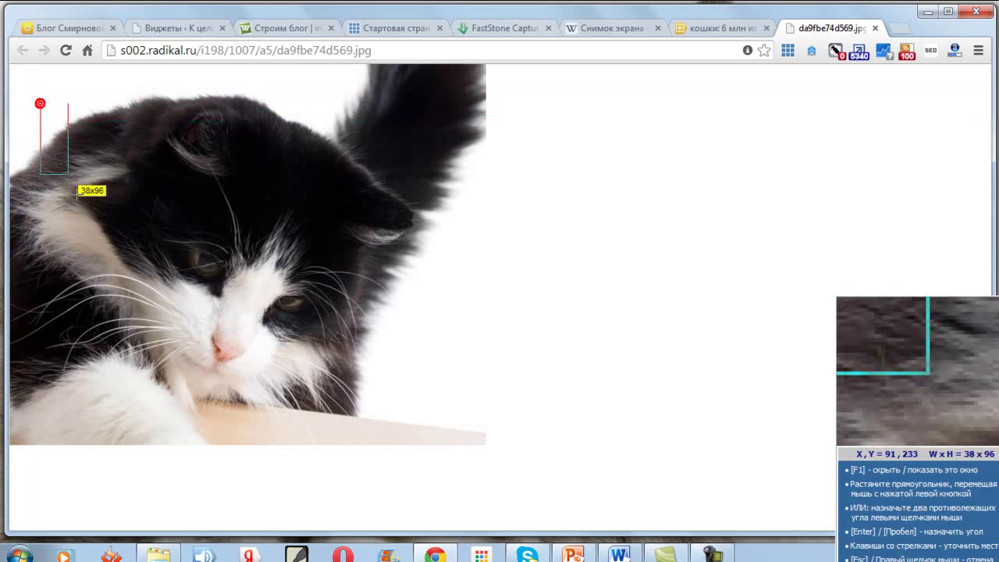
pyautogui.click(433, 418)
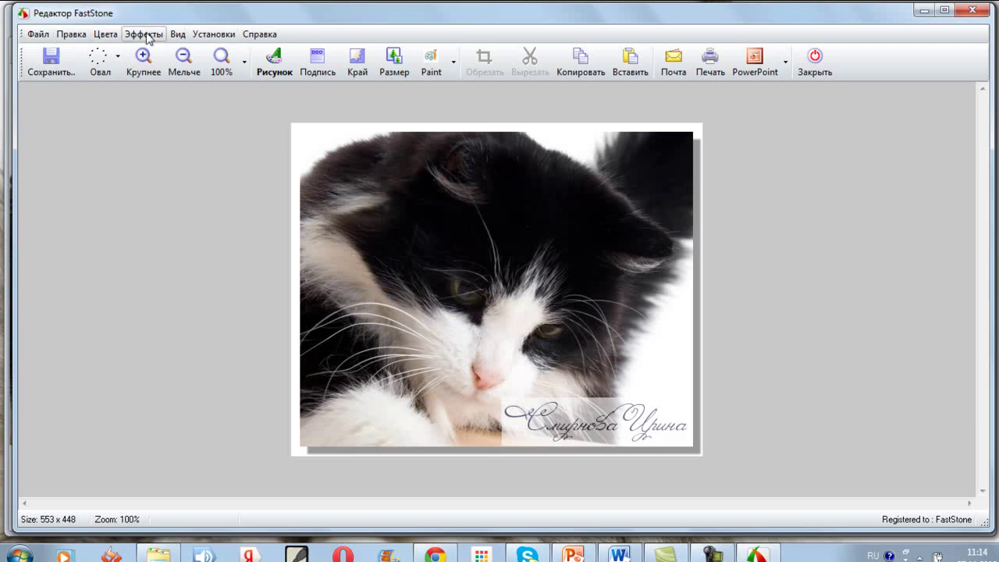
pyautogui.click(38, 38)
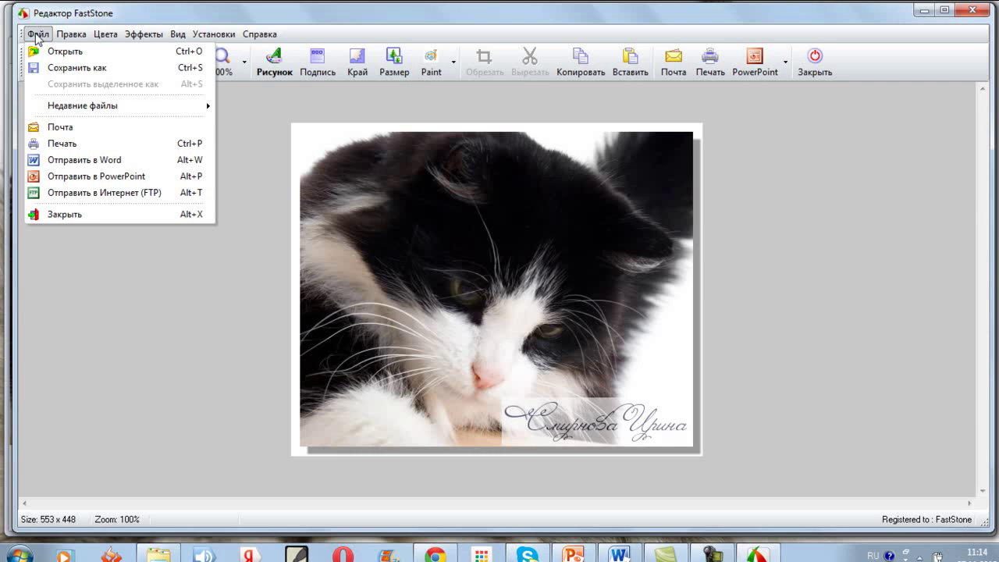
pyautogui.moveTo(69, 37)
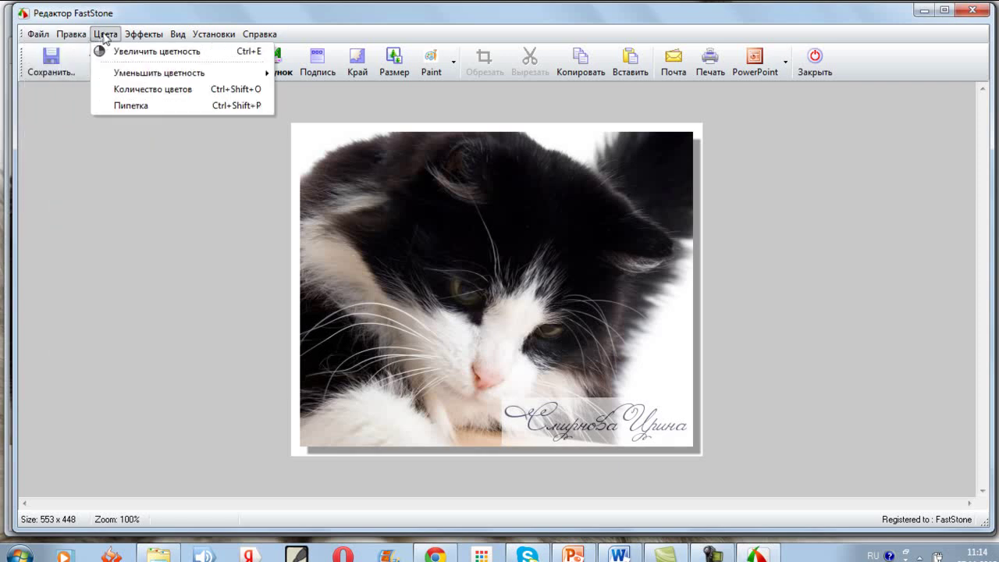
pyautogui.moveTo(141, 39)
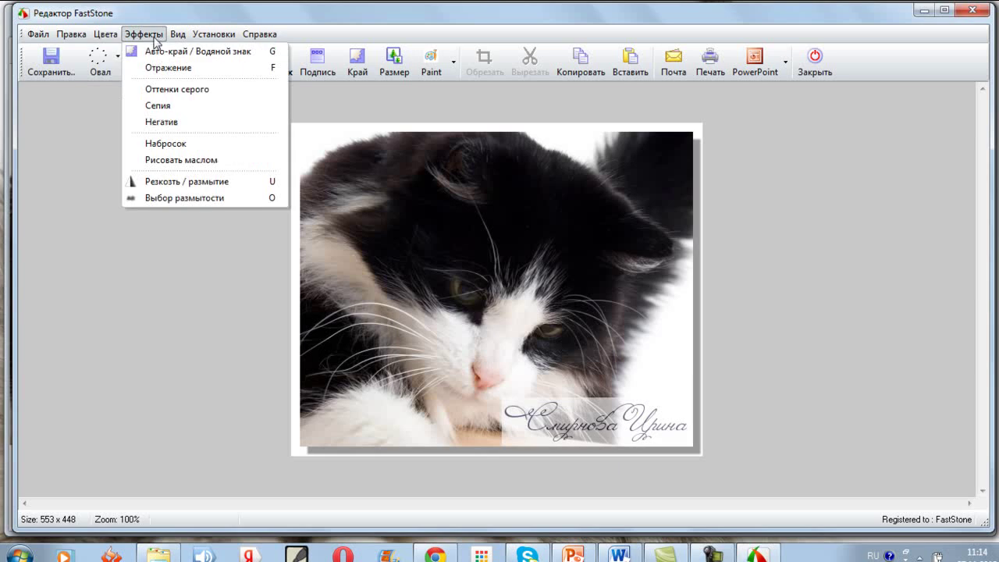
pyautogui.moveTo(176, 43)
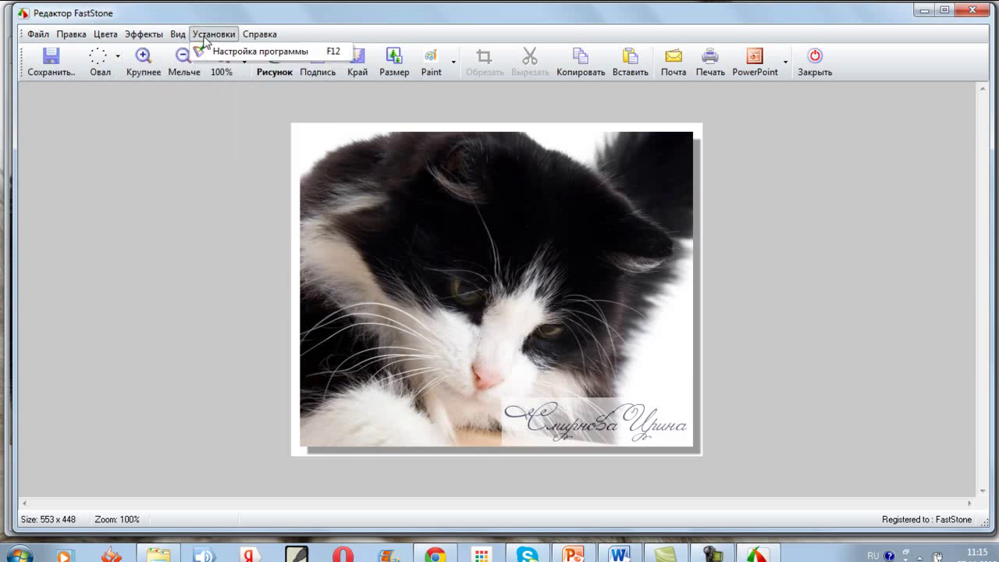
pyautogui.moveTo(260, 39)
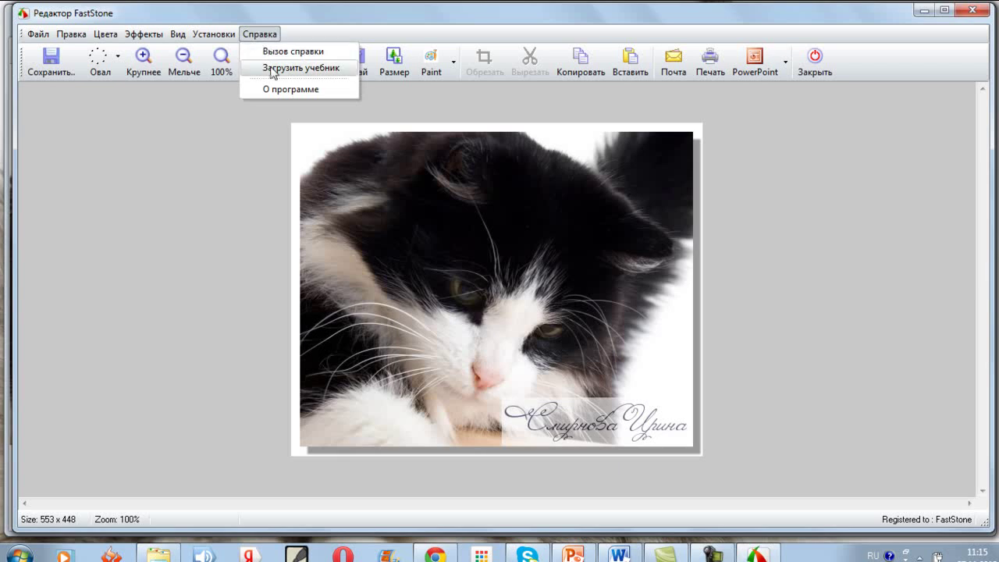
pyautogui.click(234, 152)
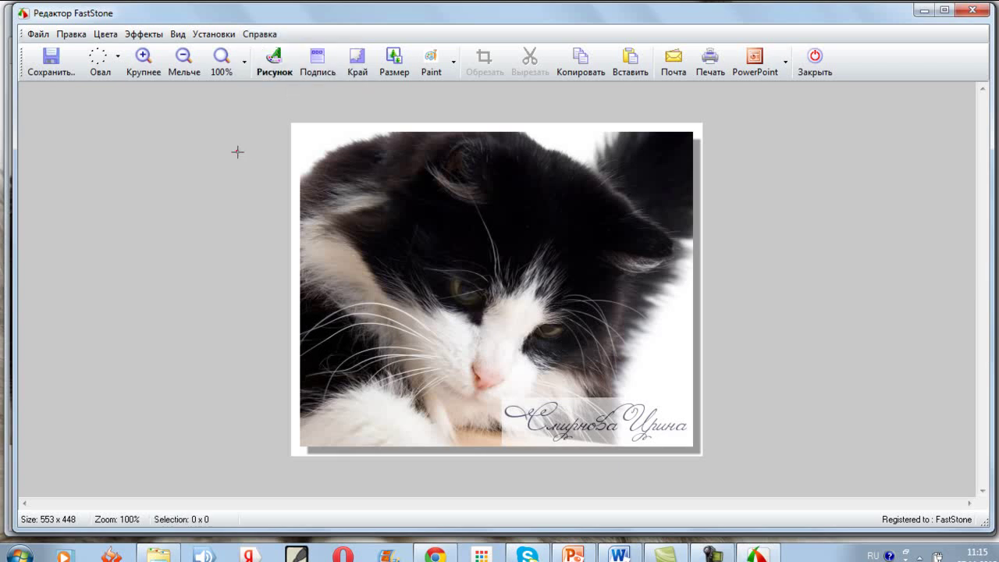
# Open the captured cat picture in the FastStone Draw annotation editor.
pyautogui.click(274, 62)
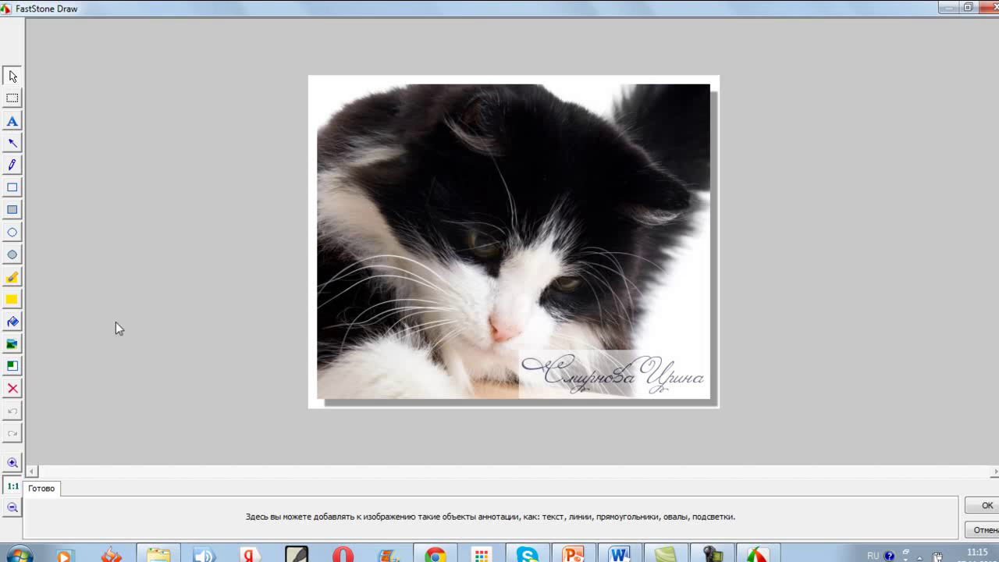
# Draw a red rectangle outline with rounded corners over the upper-left part of the cat picture.
pyautogui.click(13, 187)
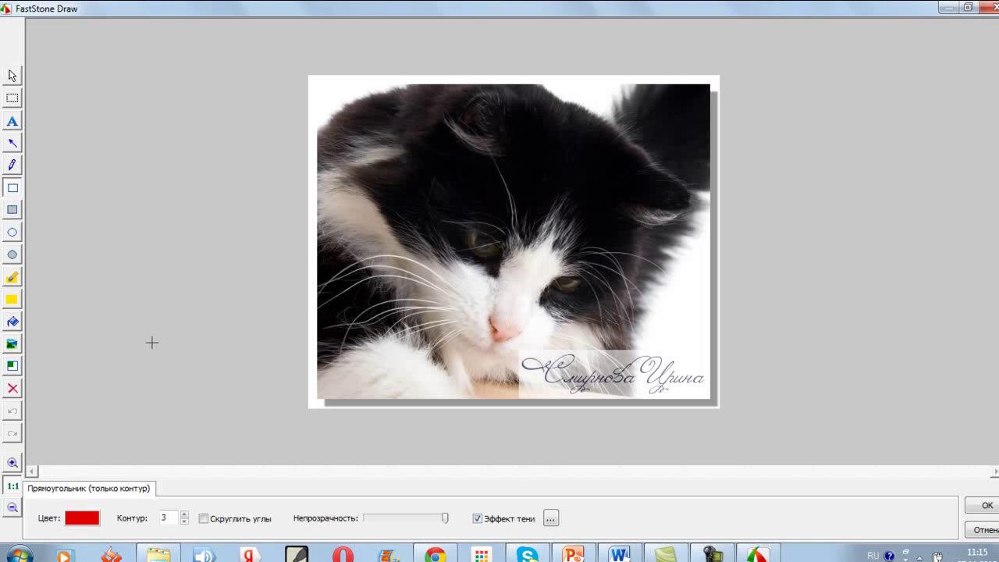
pyautogui.moveTo(334, 100)
pyautogui.mouseDown()
pyautogui.moveTo(383, 155)
pyautogui.moveTo(477, 188)
pyautogui.mouseUp()
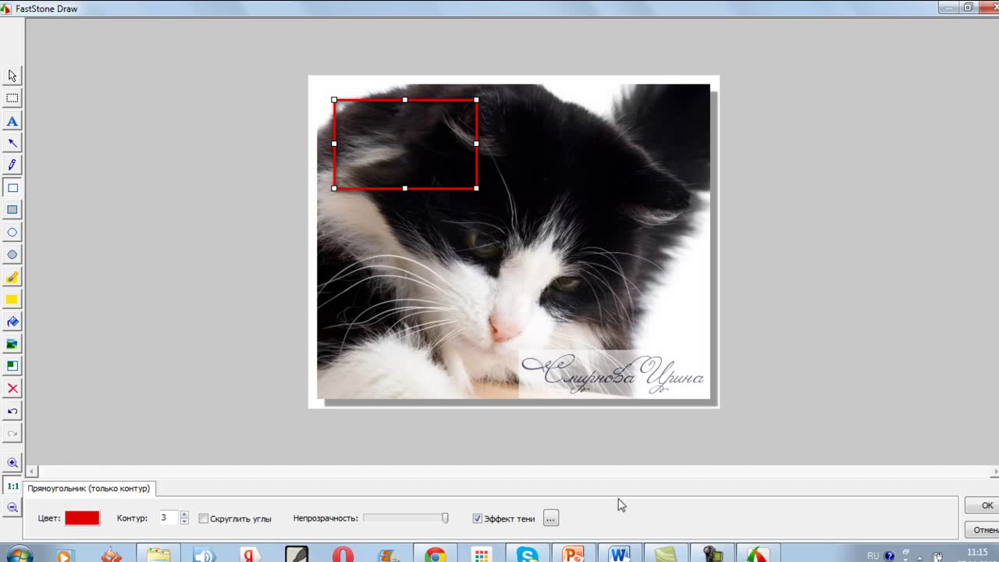
pyautogui.click(205, 519)
pyautogui.moveTo(445, 518)
pyautogui.mouseDown()
pyautogui.moveTo(391, 525)
pyautogui.moveTo(446, 521)
pyautogui.mouseUp()
# Review the rectangle's shadow settings and outline color choices, closing both without changes, and deselect the rectangle.
pyautogui.click(551, 518)
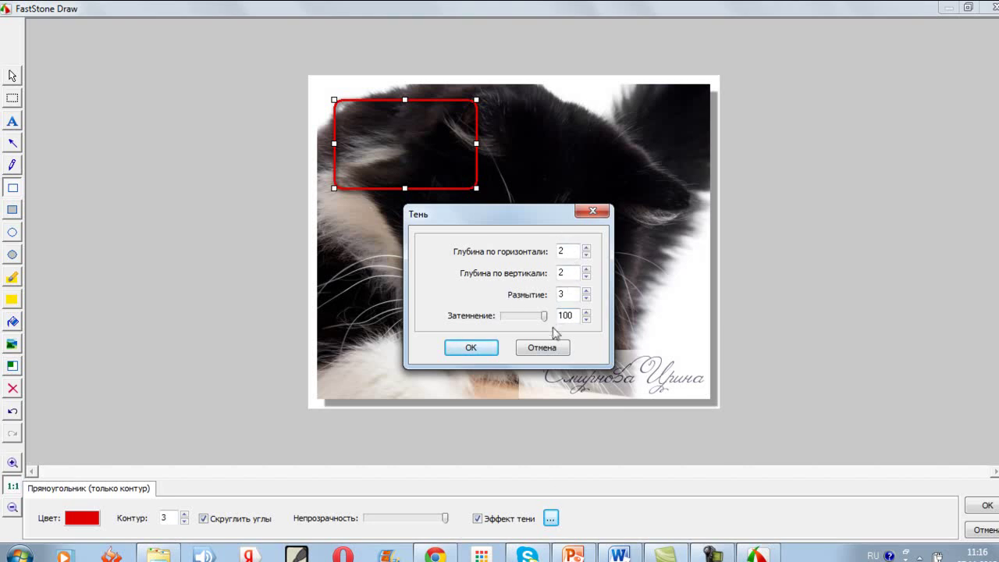
pyautogui.click(534, 347)
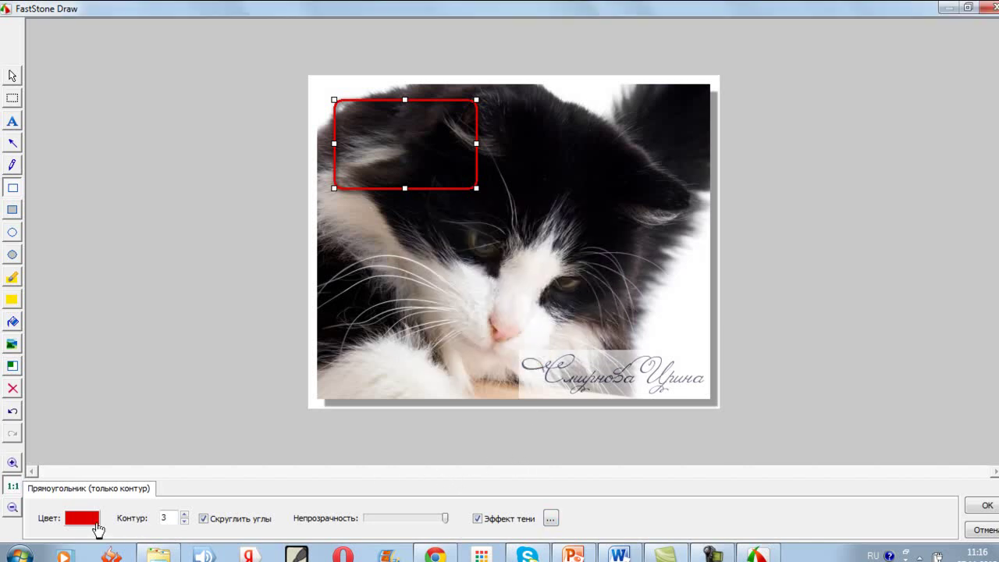
pyautogui.click(83, 518)
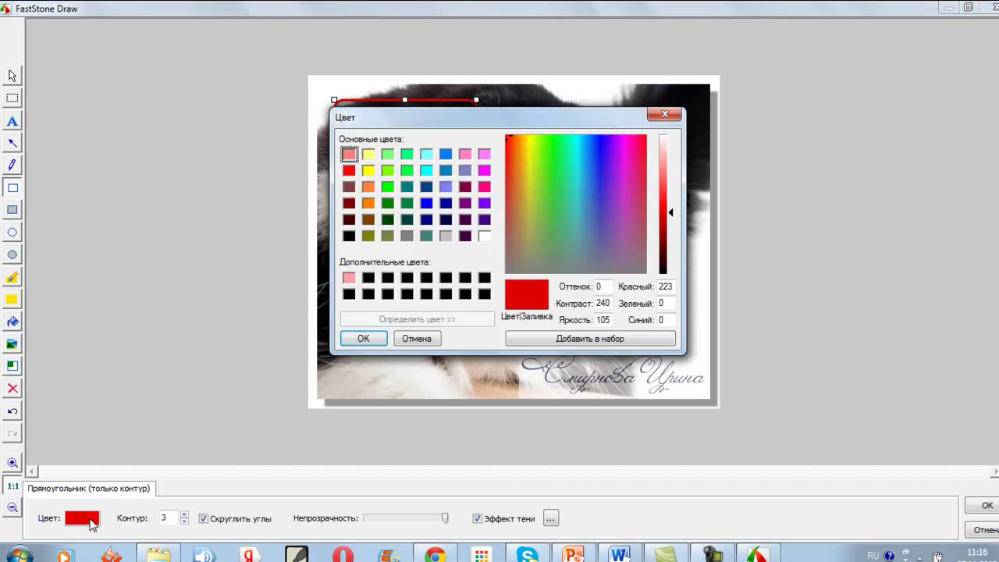
pyautogui.click(417, 339)
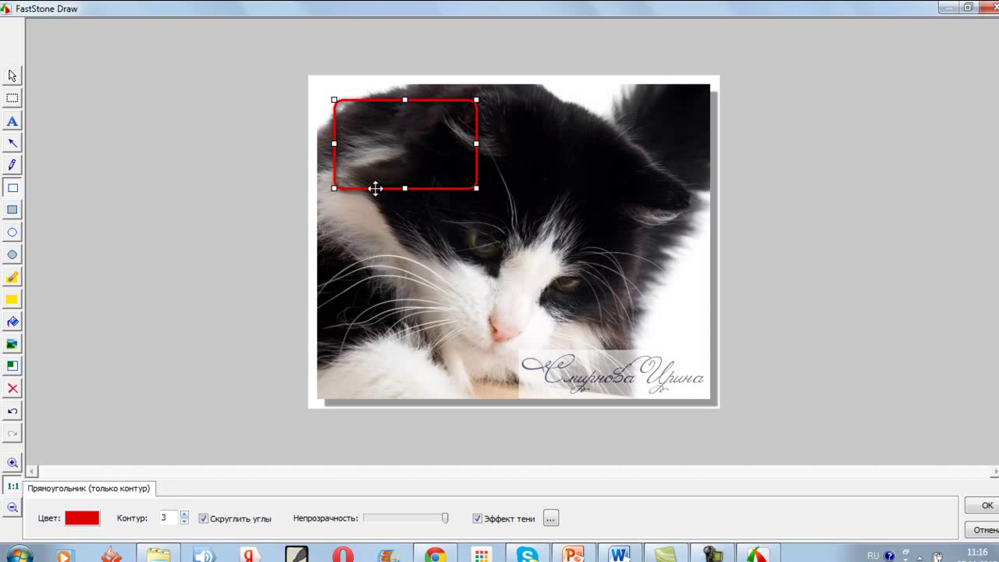
pyautogui.click(213, 200)
# Draw a red arrow rising across the cat's head and place a yellow highlight rectangle over its paw.
pyautogui.click(12, 142)
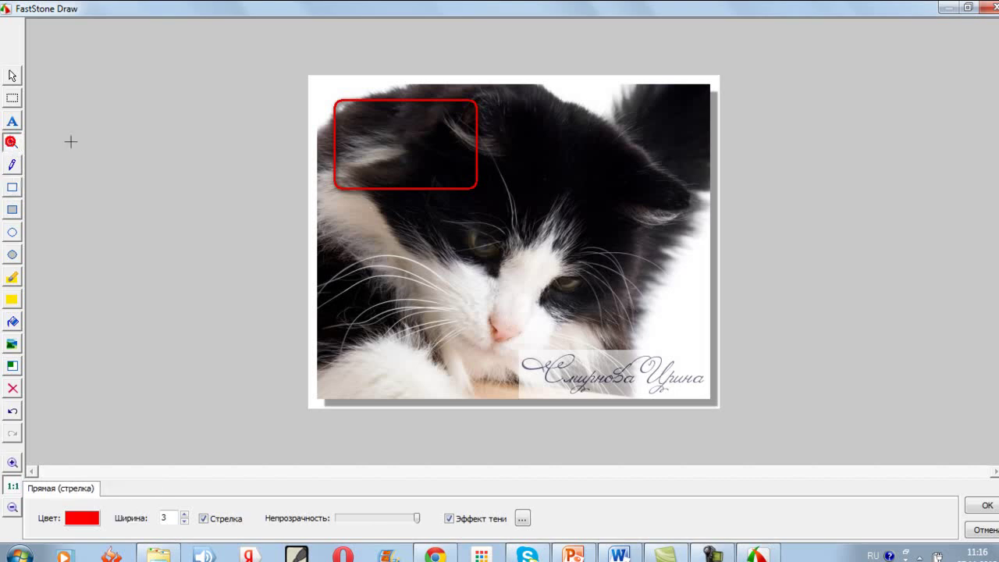
pyautogui.moveTo(351, 250)
pyautogui.mouseDown()
pyautogui.moveTo(441, 203)
pyautogui.moveTo(613, 142)
pyautogui.mouseUp()
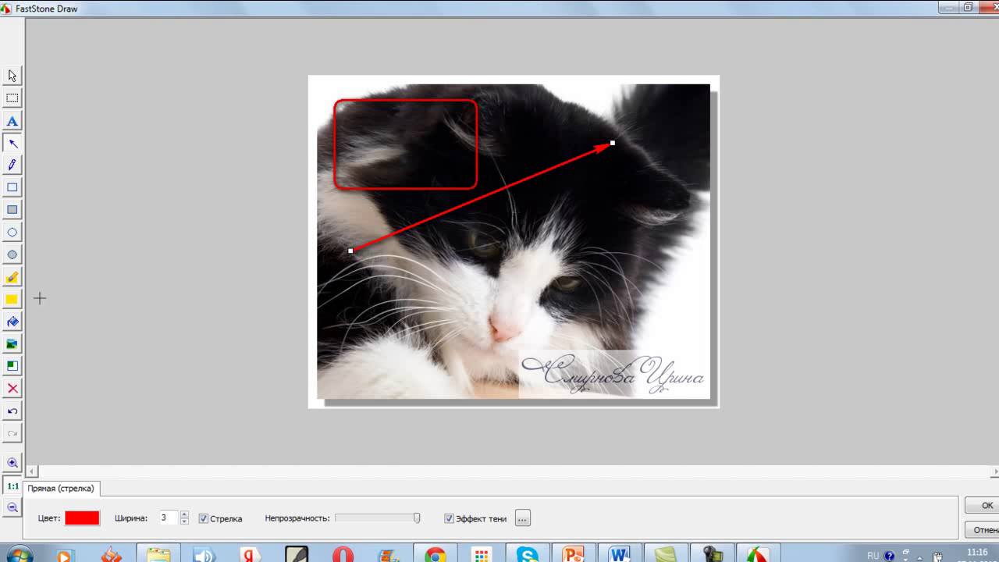
pyautogui.click(12, 299)
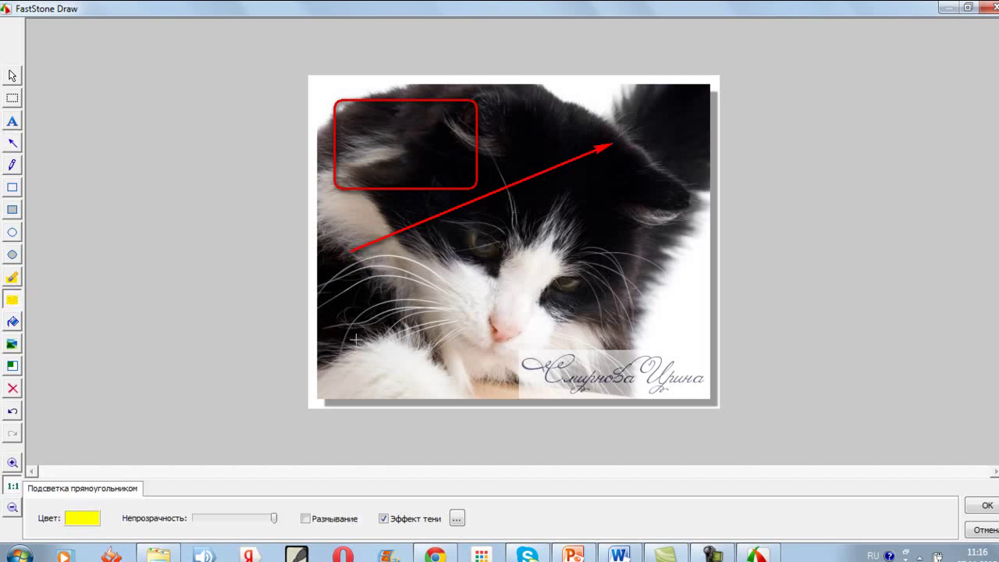
pyautogui.moveTo(327, 328); pyautogui.dragTo(482, 380)
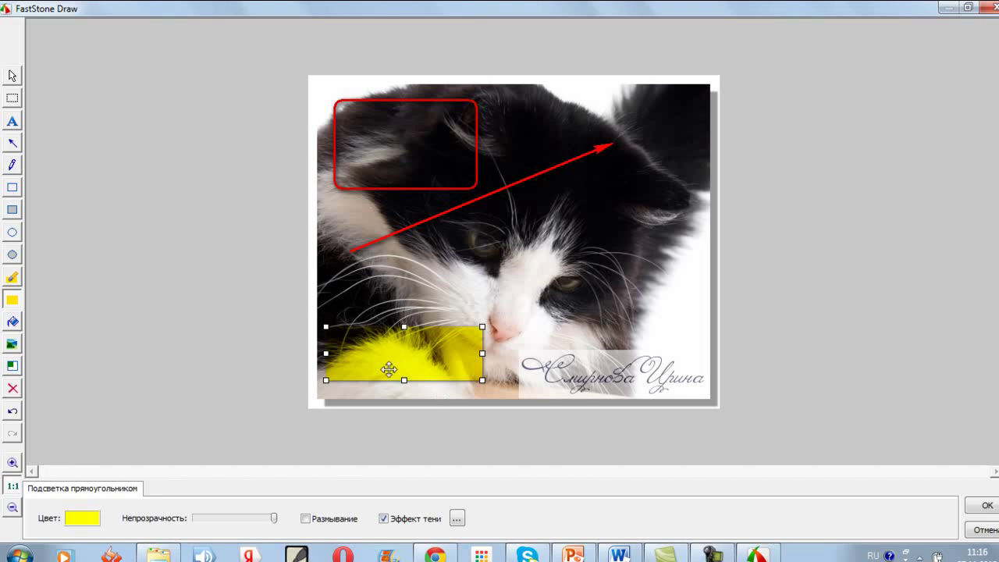
pyautogui.click(408, 283)
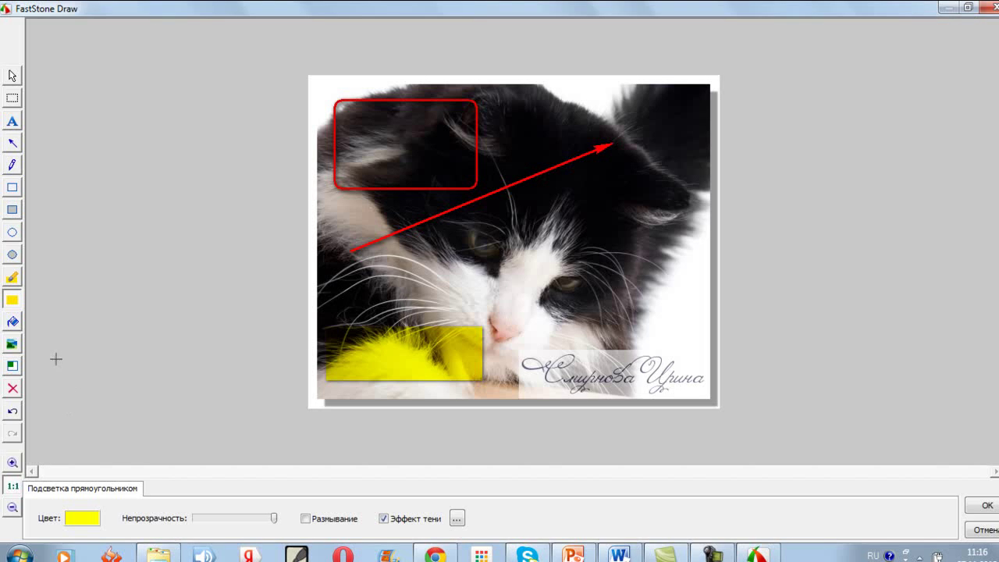
# Open the file chooser for inserting a picture from the Загрузки folder and close it without choosing one.
pyautogui.click(12, 343)
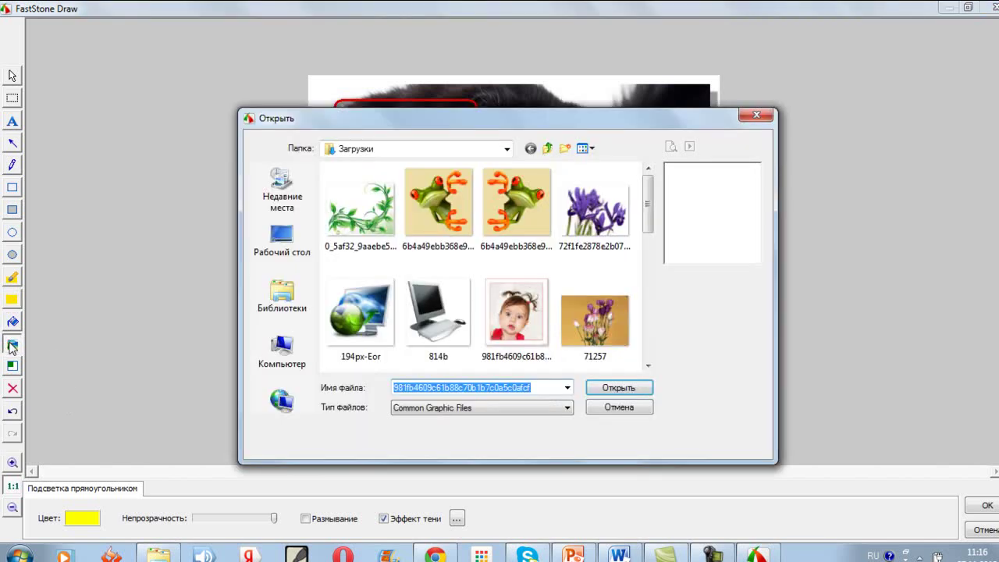
pyautogui.click(757, 115)
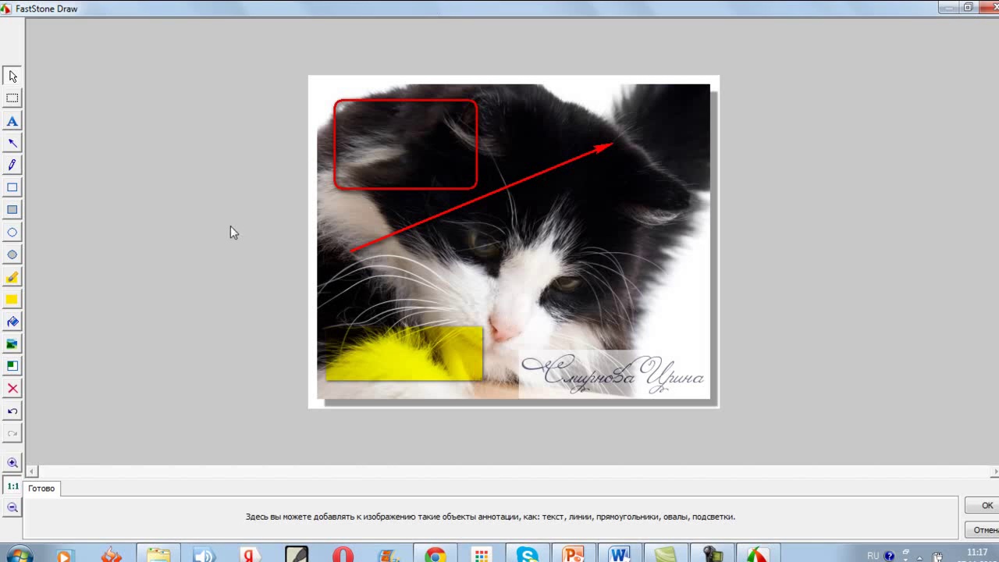
# Undo the yellow highlight, the arrow, the corner rounding and the red rectangle in the cat picture.
pyautogui.click(12, 415)
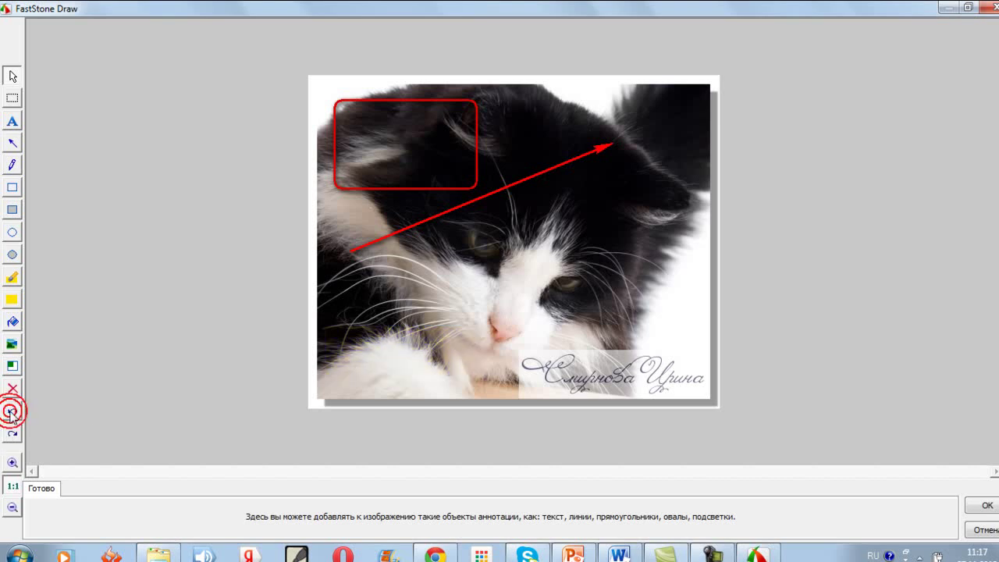
pyautogui.click(12, 415)
pyautogui.click(12, 416)
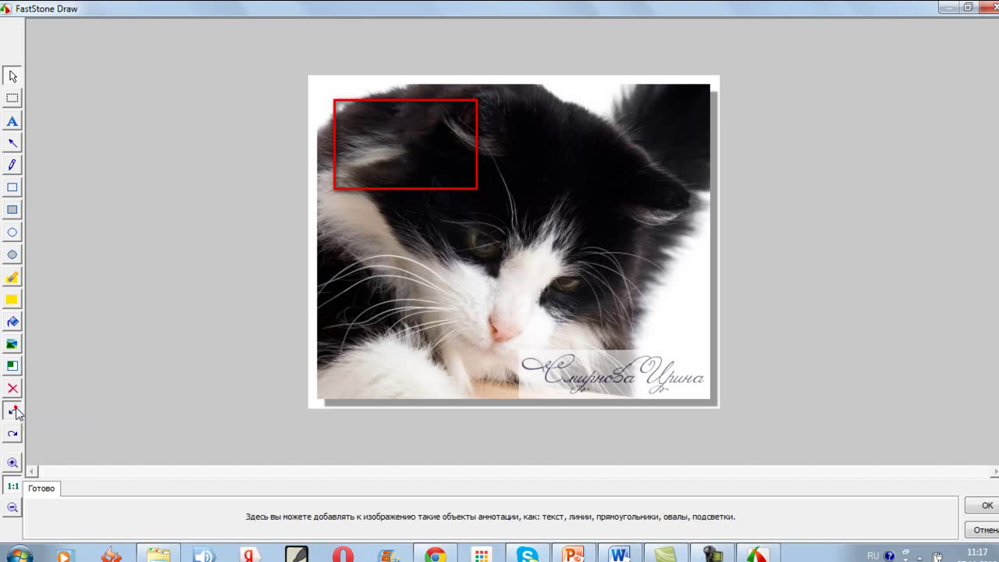
pyautogui.click(12, 412)
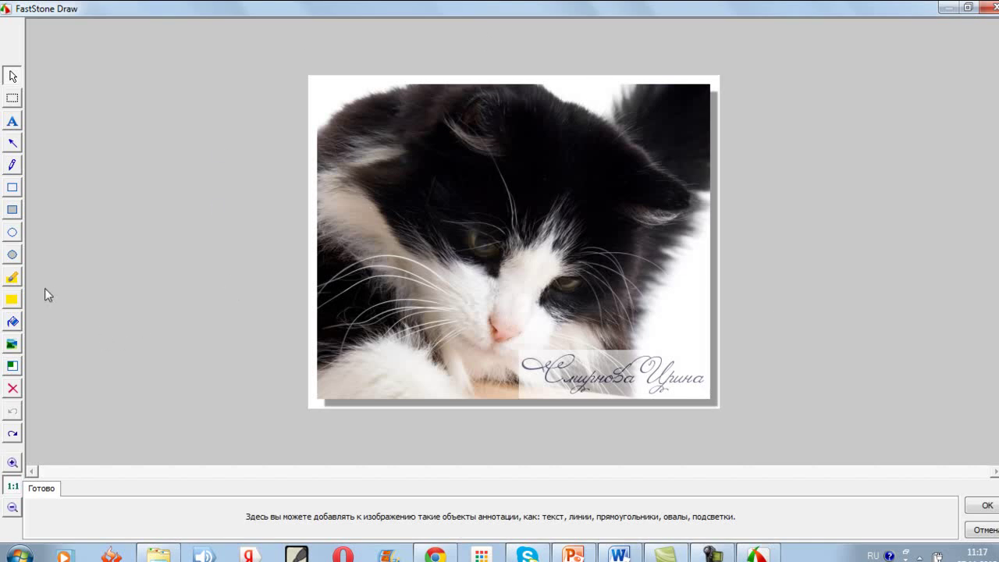
# Draw a red arrow rising along the cat's shadowed shoulder, accept the drawing, and open the picture in Paint.
pyautogui.click(12, 144)
pyautogui.moveTo(334, 277); pyautogui.dragTo(398, 136)
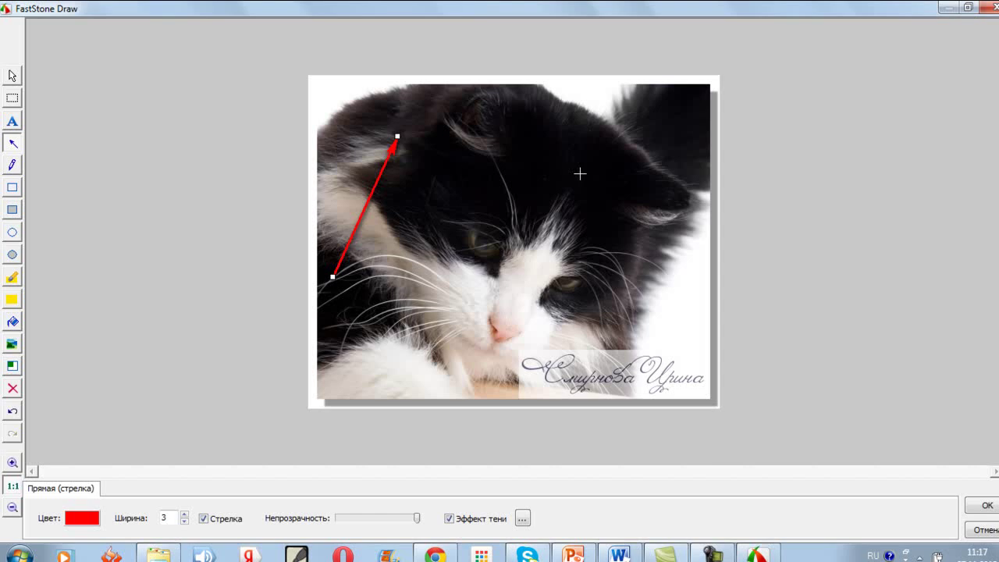
pyautogui.click(988, 508)
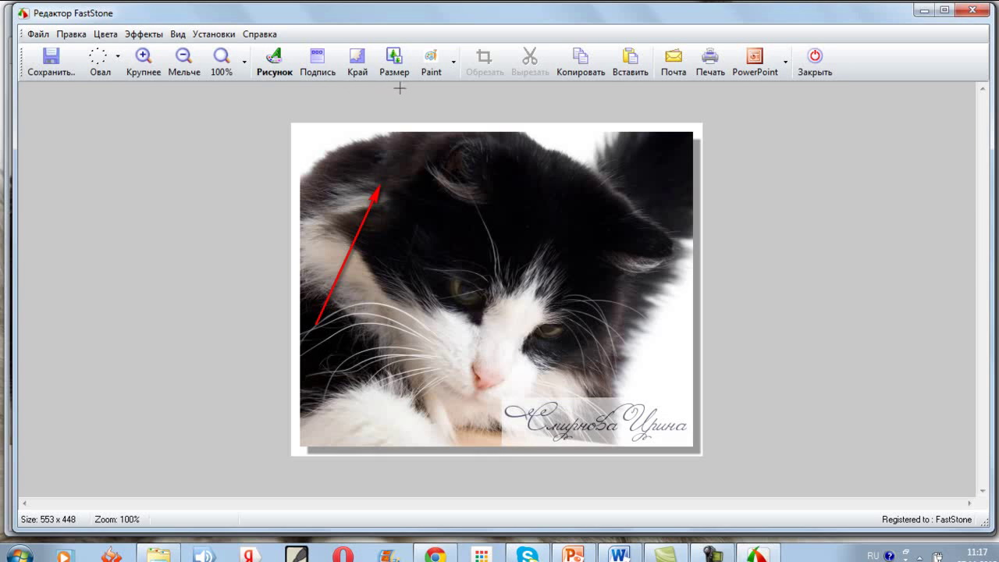
pyautogui.click(433, 63)
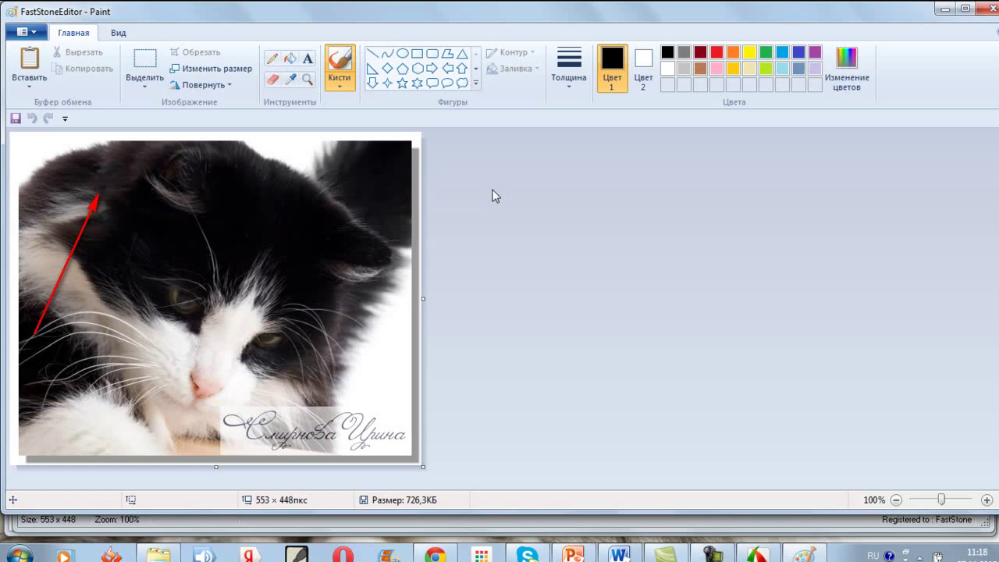
# Rotate the cat picture 90 degrees right, 180 degrees, and 90 degrees right again.
pyautogui.click(228, 85)
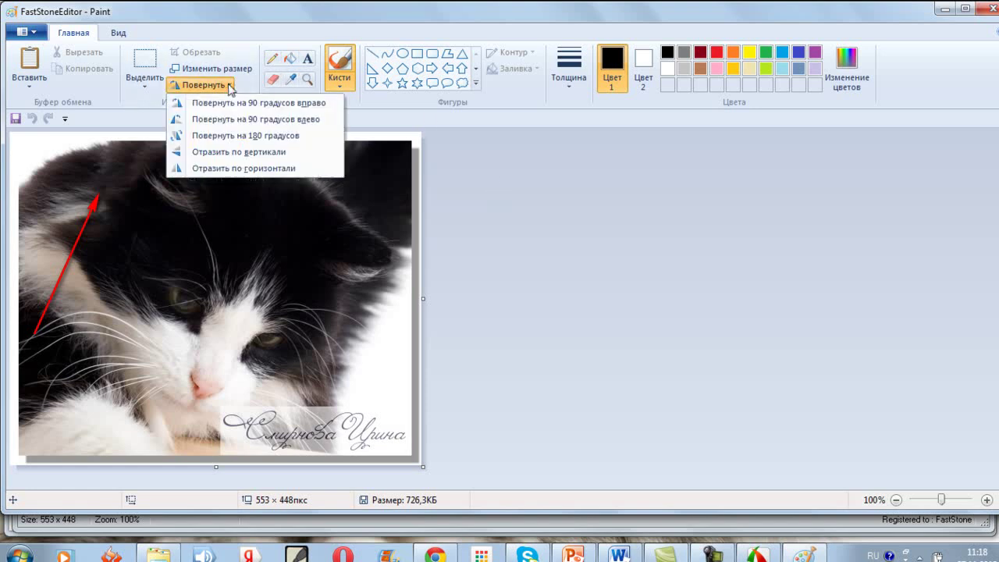
pyautogui.click(234, 101)
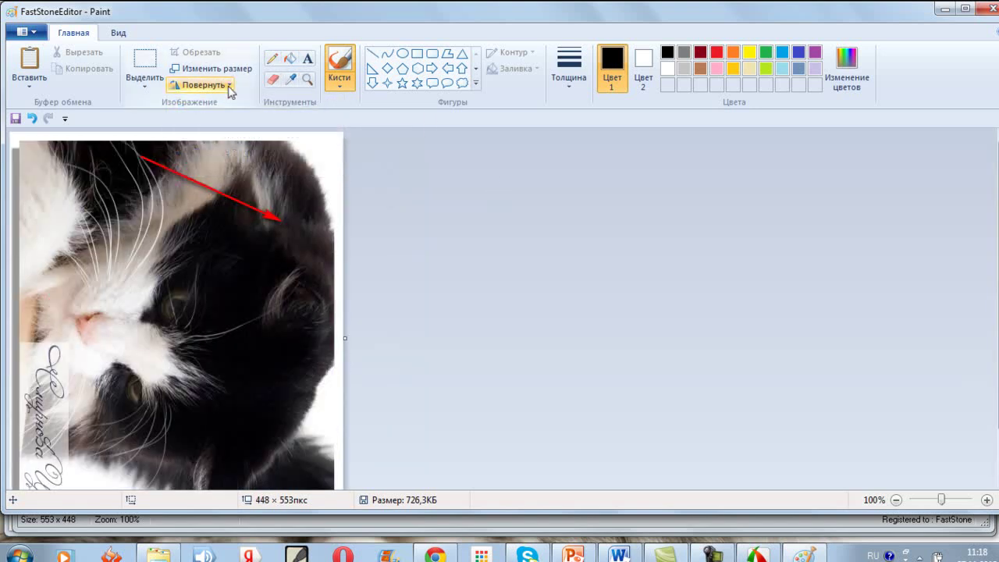
pyautogui.click(229, 84)
pyautogui.click(243, 135)
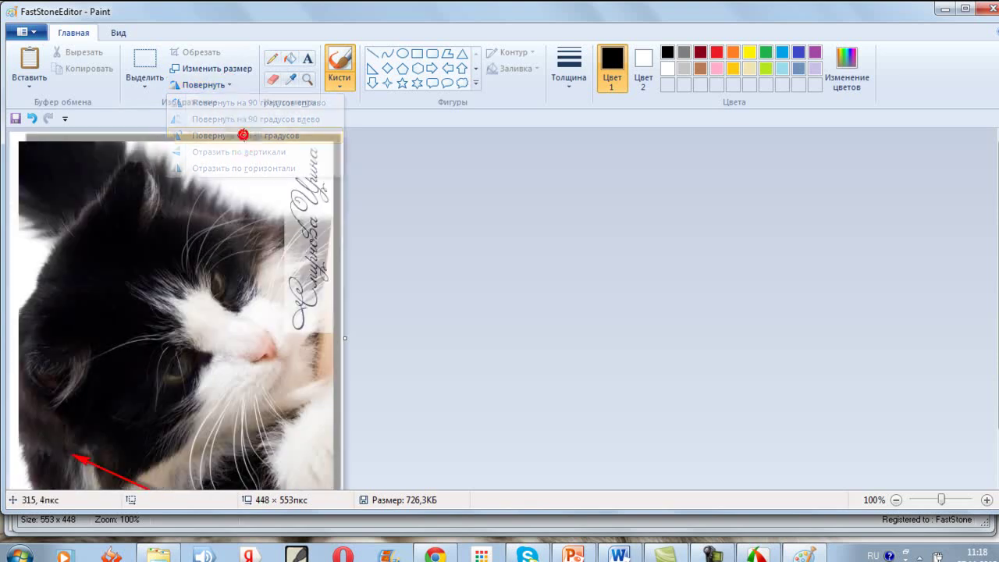
pyautogui.click(228, 86)
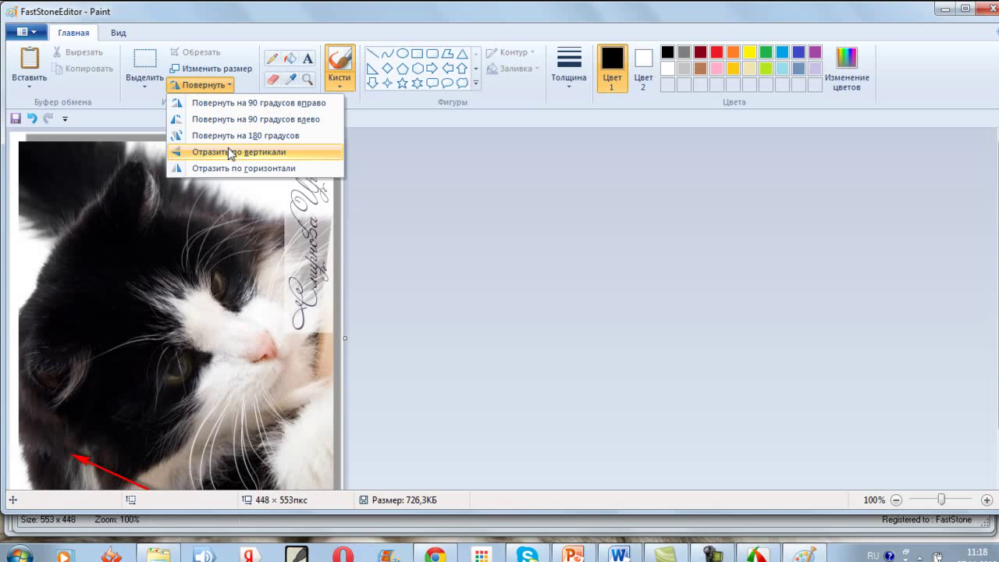
pyautogui.click(234, 103)
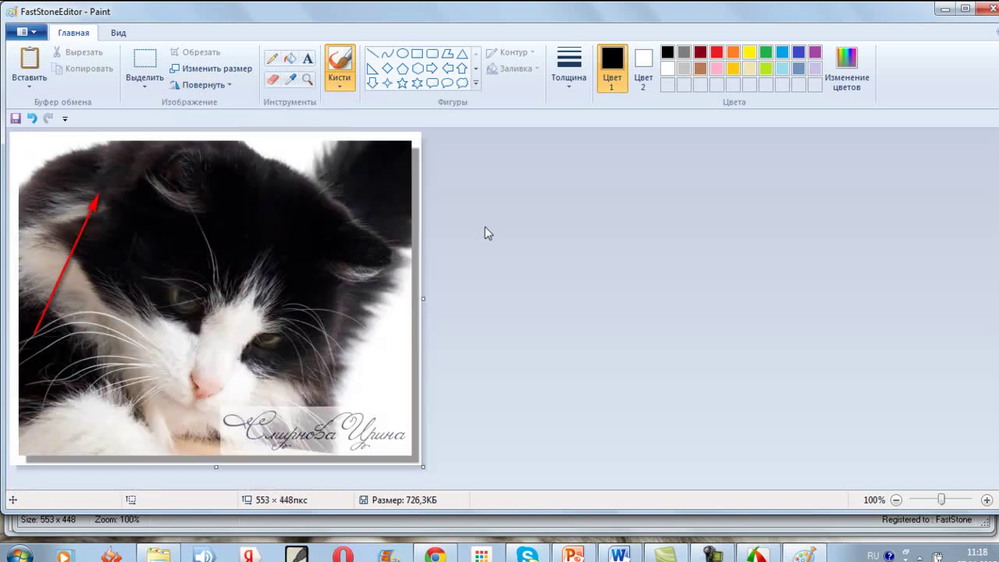
# Draw a black rectangle about 220 × 69 px over the cat's forehead and a red cloud callout about 295 × 152 px below it.
pyautogui.click(418, 57)
pyautogui.moveTo(161, 177); pyautogui.dragTo(326, 229)
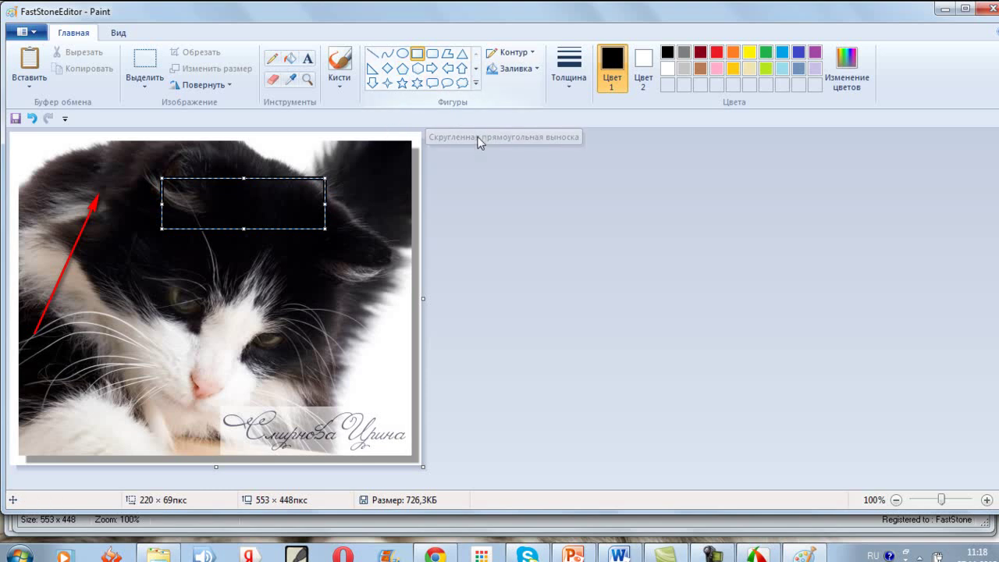
pyautogui.click(462, 82)
pyautogui.moveTo(164, 234); pyautogui.dragTo(382, 354)
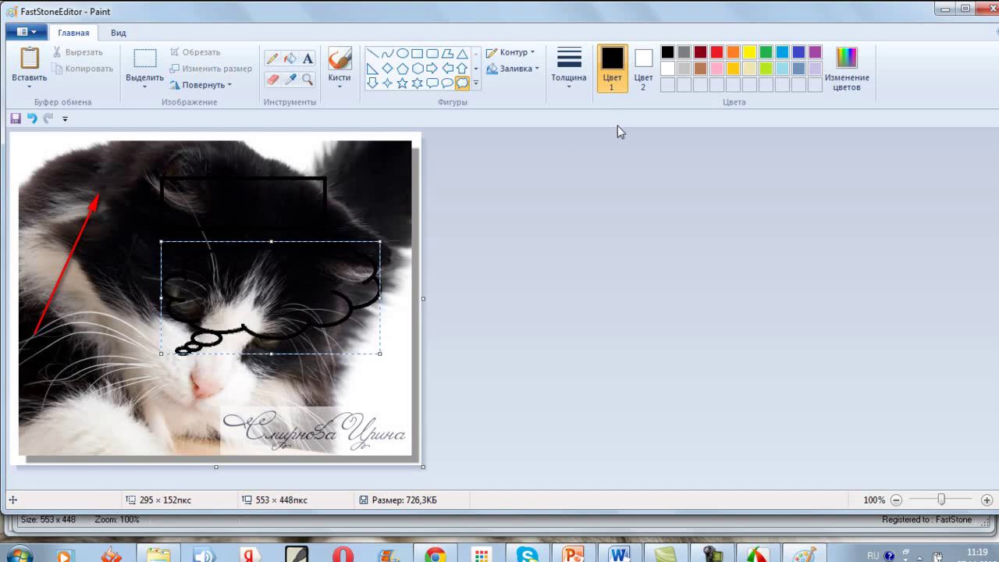
pyautogui.click(718, 53)
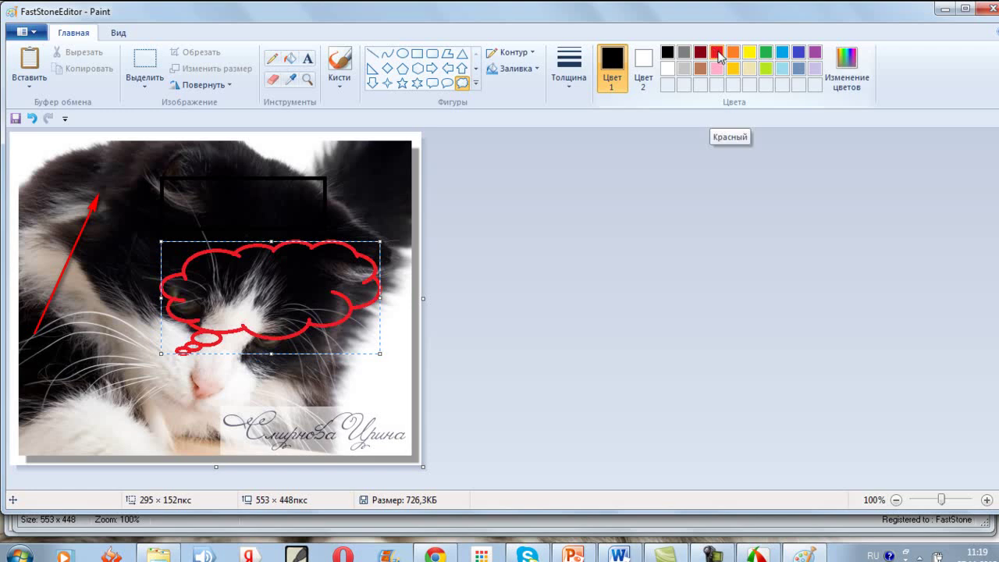
pyautogui.click(718, 55)
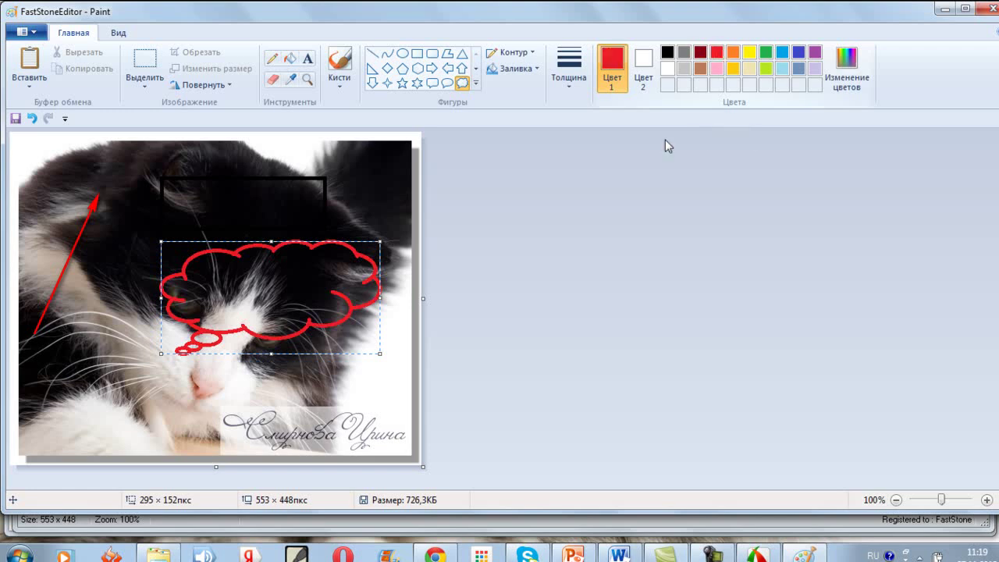
pyautogui.click(382, 196)
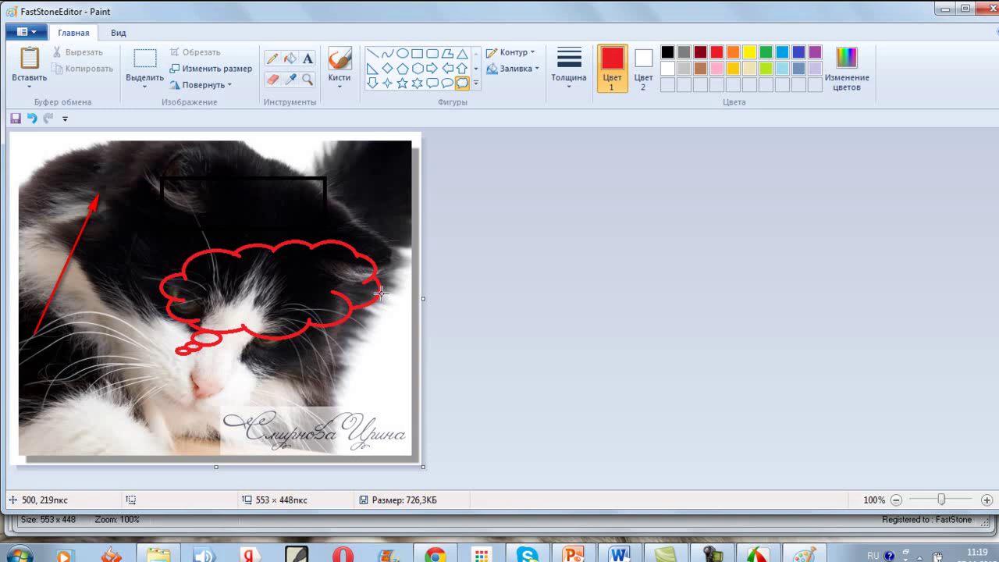
# Add the red text "кошка" inside the cloud callout and deselect it.
pyautogui.click(307, 61)
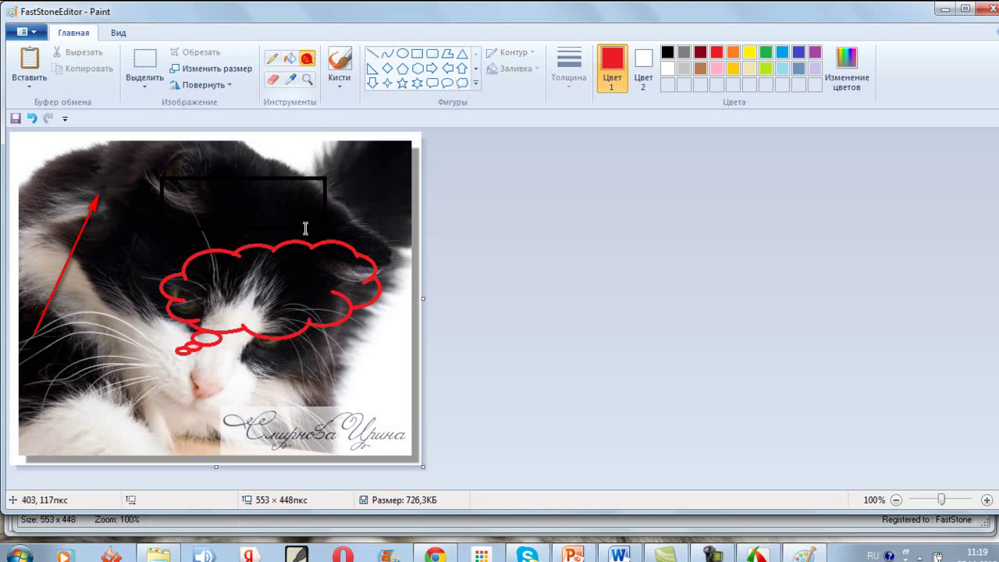
pyautogui.click(216, 277)
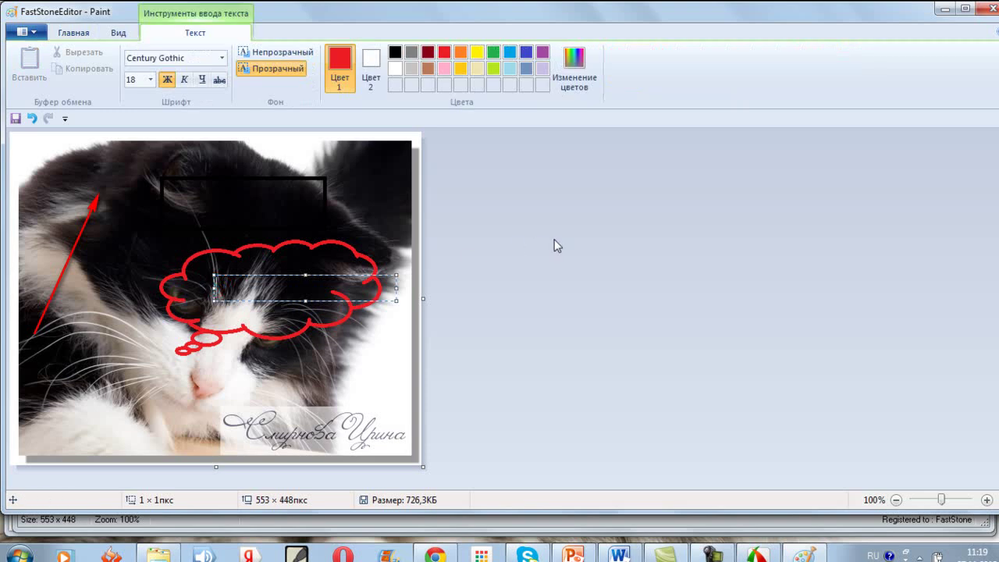
pyautogui.write('кошко')
pyautogui.click(391, 213)
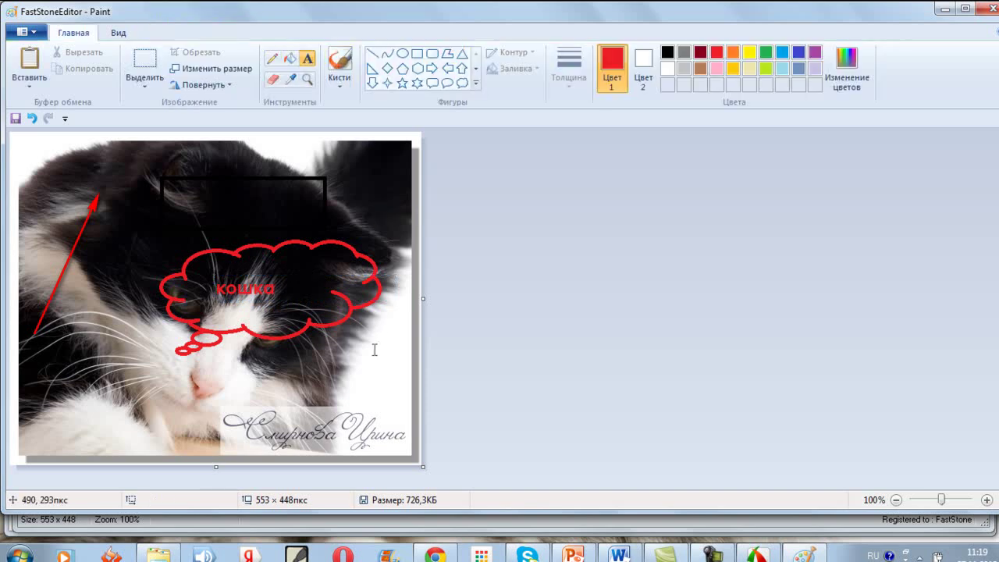
pyautogui.click(279, 178)
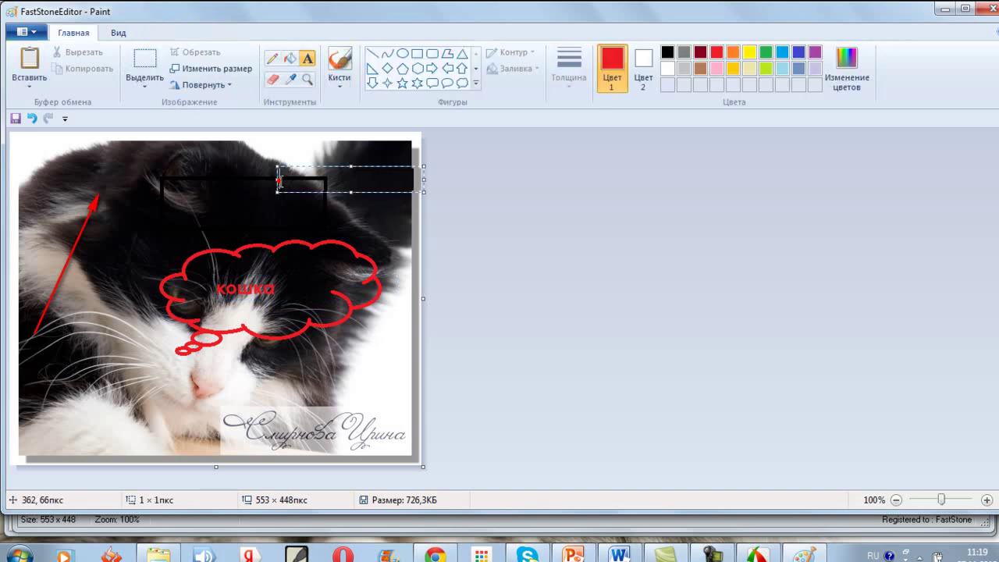
pyautogui.click(357, 211)
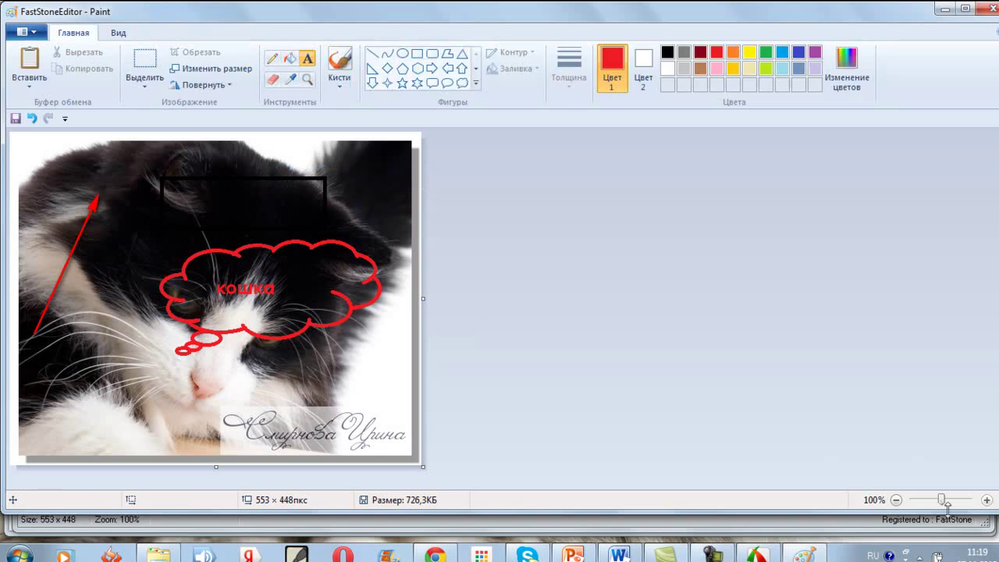
# Save the picture, close Paint, and return to the FastStone editor with the edited picture.
pyautogui.click(16, 118)
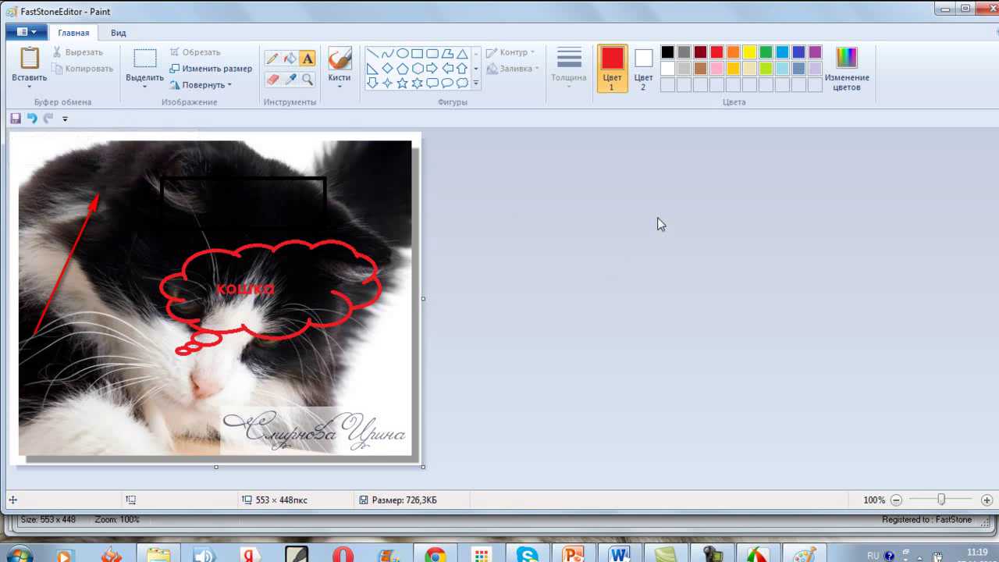
pyautogui.click(985, 9)
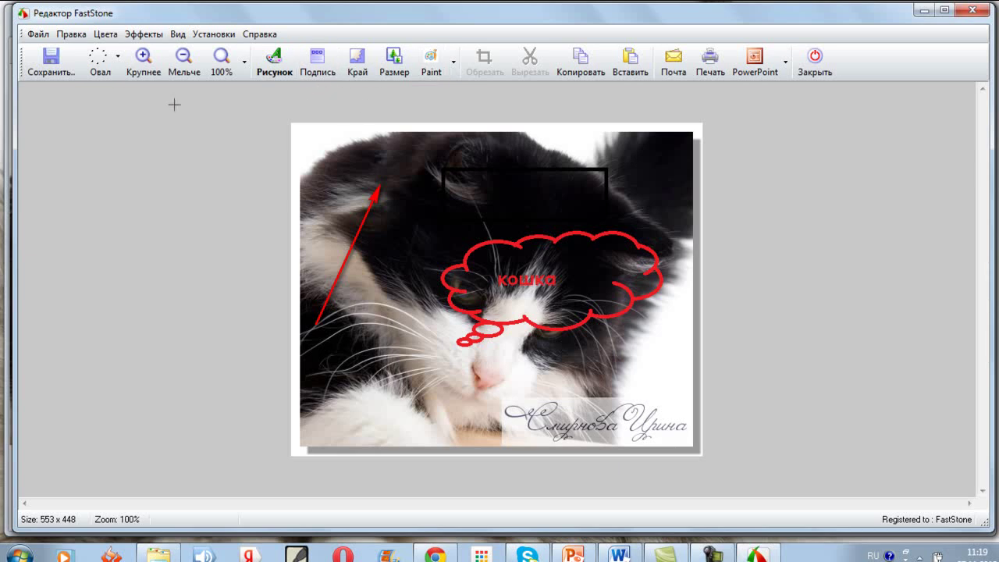
pyautogui.click(147, 59)
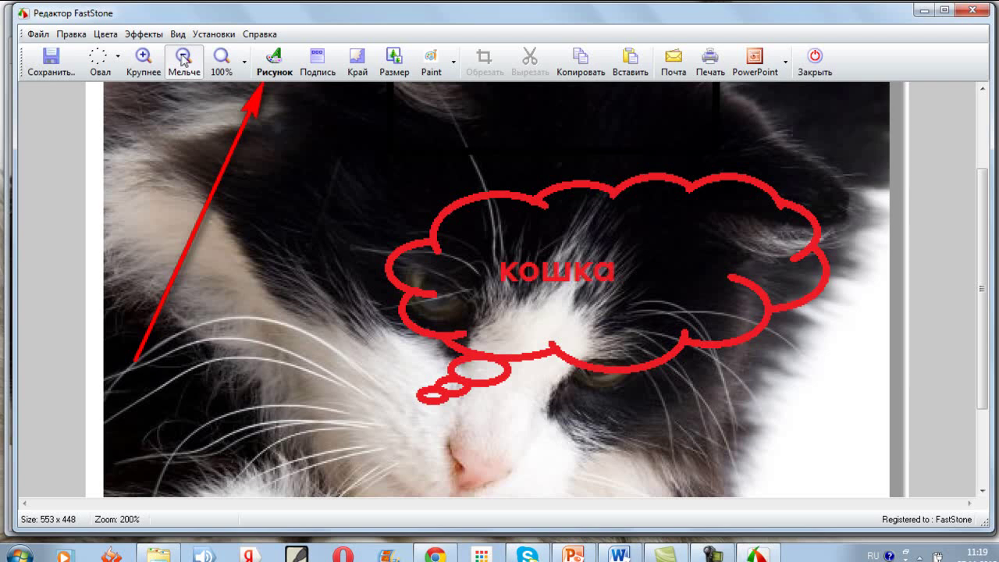
pyautogui.click(183, 60)
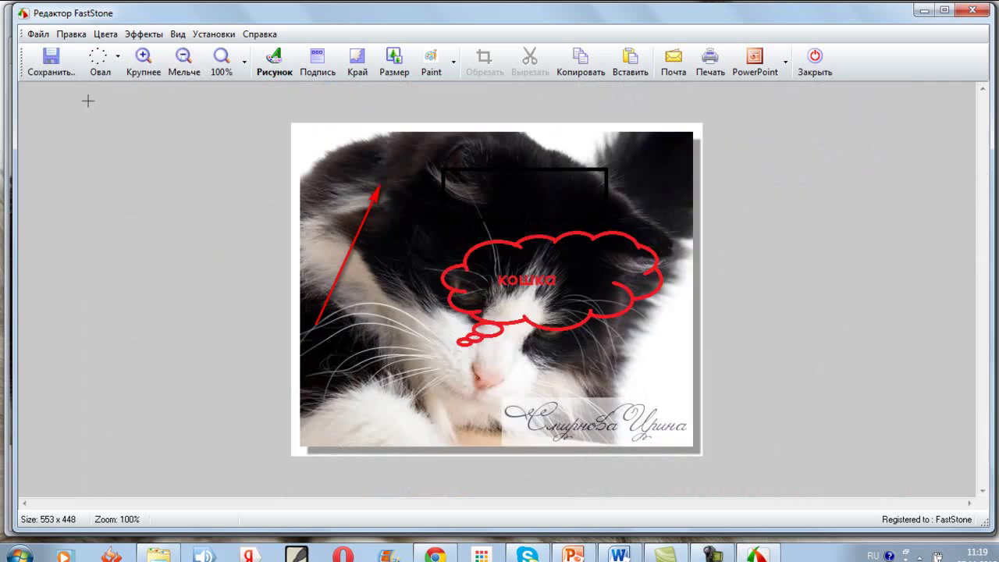
# Crop the picture to an oval selection about 147 × 137 px at its upper-left corner.
pyautogui.click(117, 56)
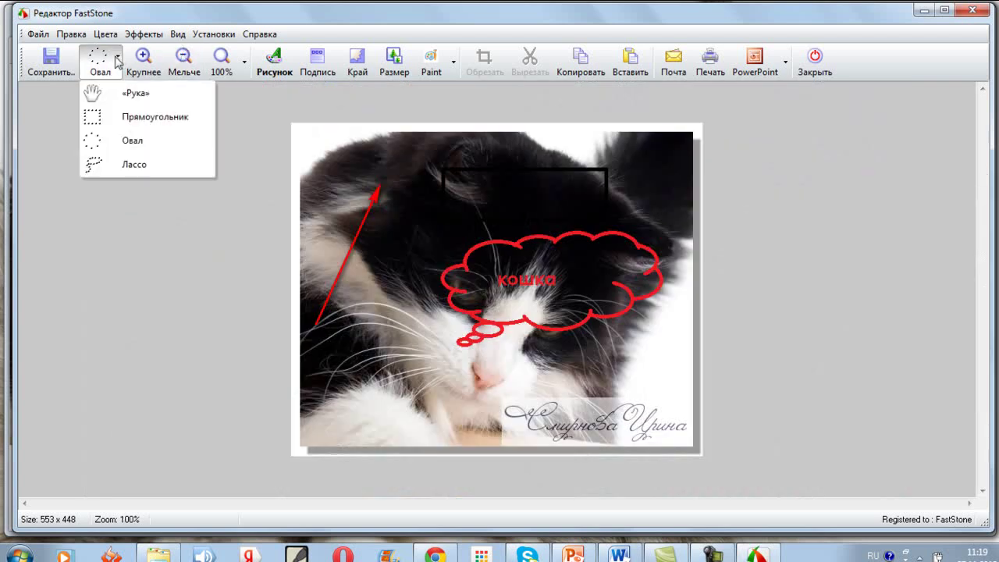
pyautogui.click(128, 144)
pyautogui.moveTo(320, 156); pyautogui.dragTo(400, 225)
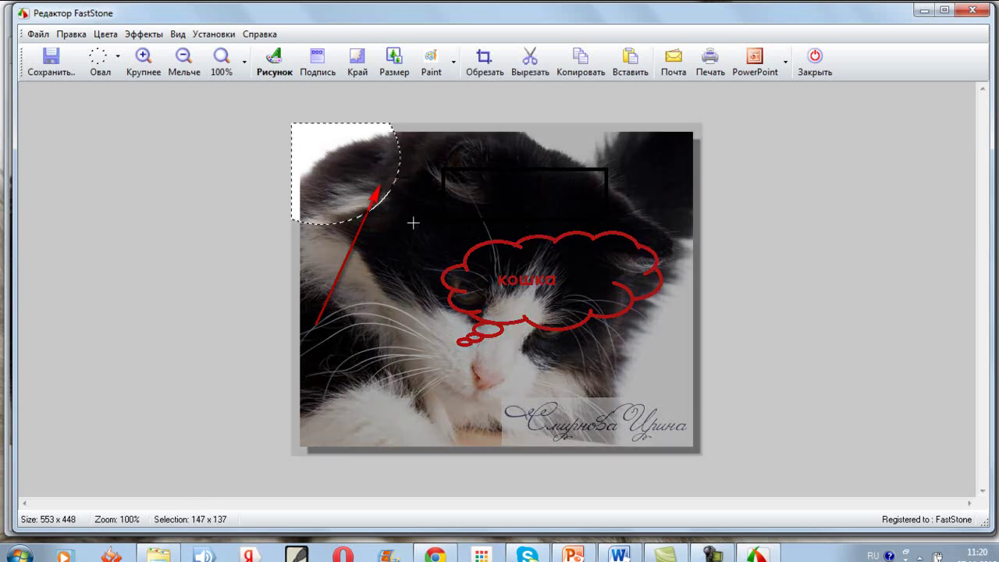
pyautogui.click(483, 62)
# Undo the oval crop.
pyautogui.click(38, 34)
pyautogui.moveTo(68, 34)
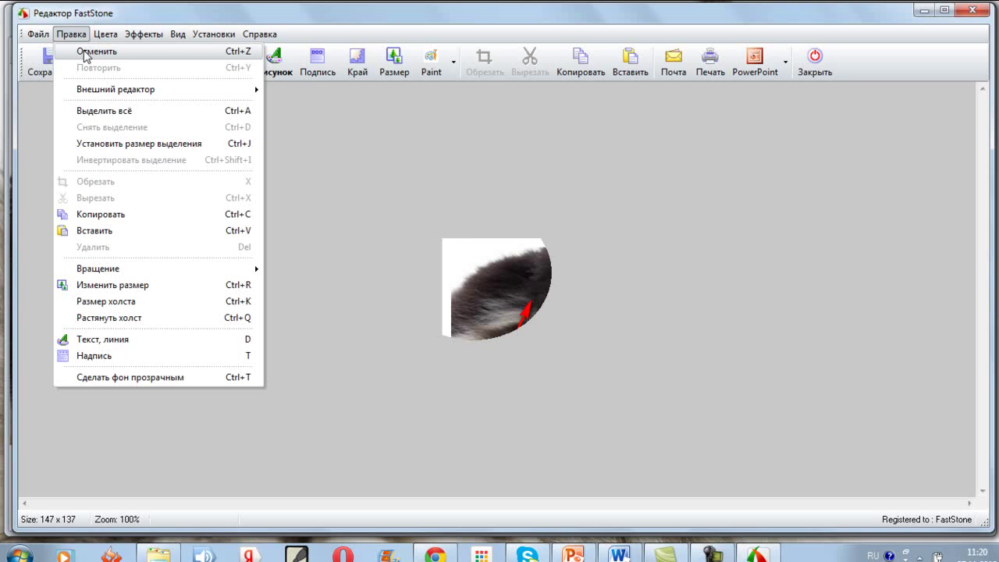
pyautogui.click(86, 53)
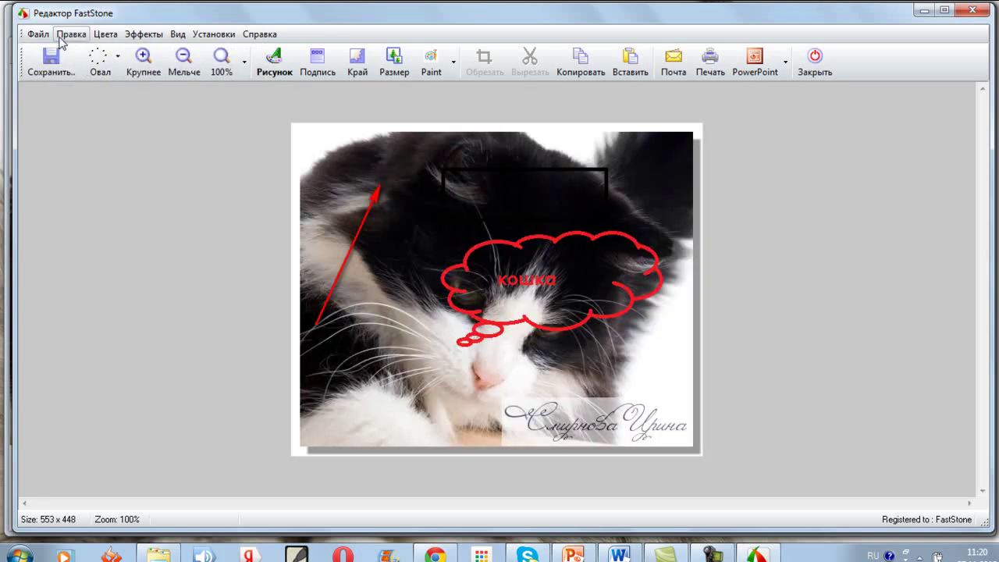
# Cut out a freehand lasso selection about 171 × 121 px around the arrow tip on the cat's head.
pyautogui.click(119, 61)
pyautogui.click(119, 166)
pyautogui.moveTo(329, 164)
pyautogui.mouseDown()
pyautogui.moveTo(342, 228)
pyautogui.moveTo(410, 229)
pyautogui.moveTo(450, 178)
pyautogui.moveTo(437, 140)
pyautogui.moveTo(345, 168)
pyautogui.mouseUp()
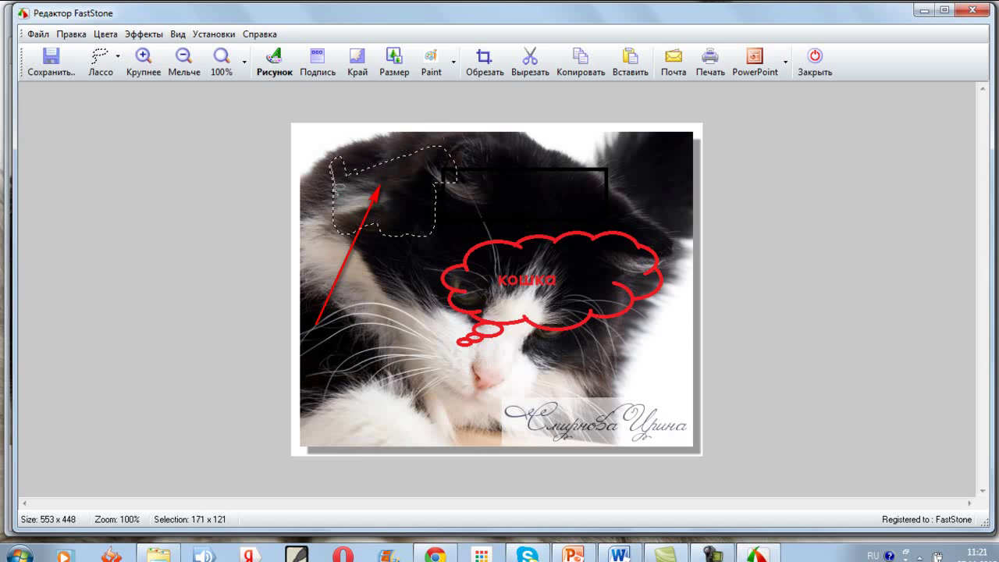
pyautogui.click(530, 64)
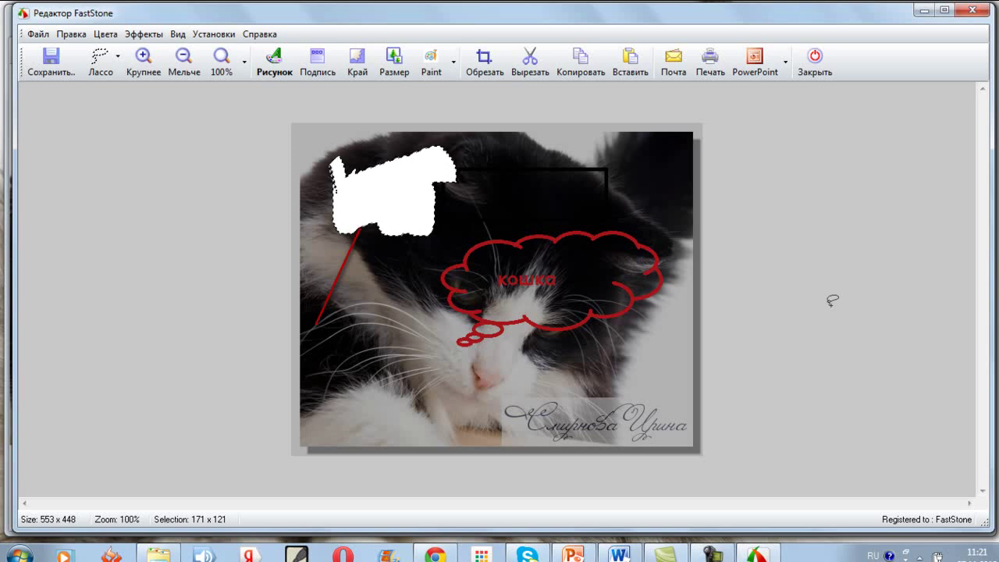
# Undo the lasso cut, the Paint additions and the red arrow, and clear the selection.
pyautogui.click(71, 33)
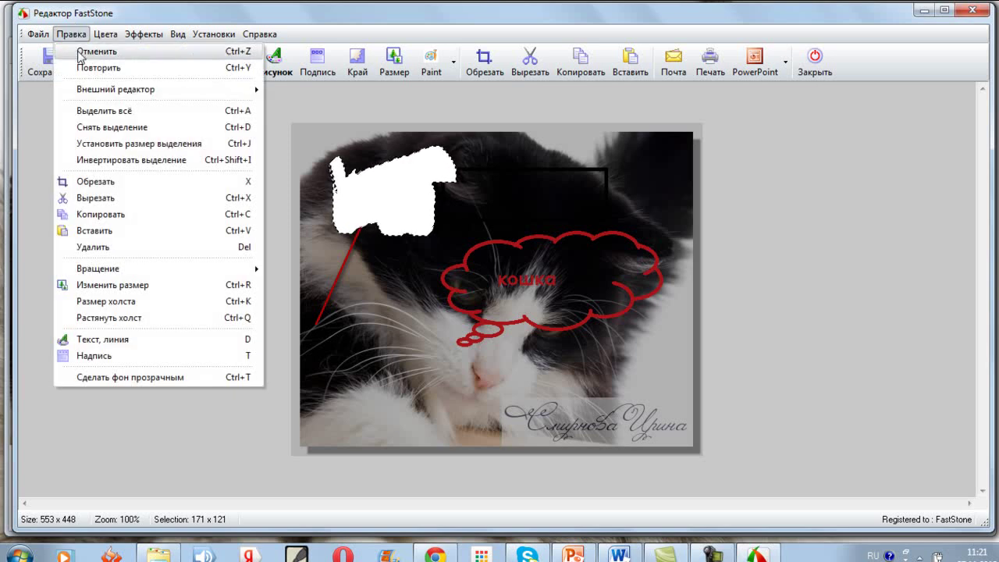
pyautogui.click(82, 53)
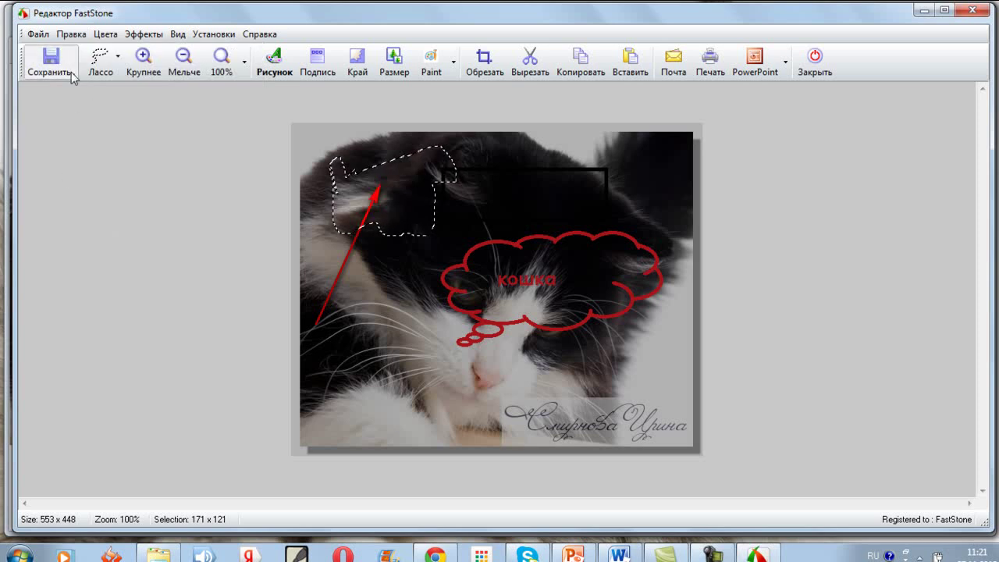
pyautogui.click(82, 35)
pyautogui.click(83, 53)
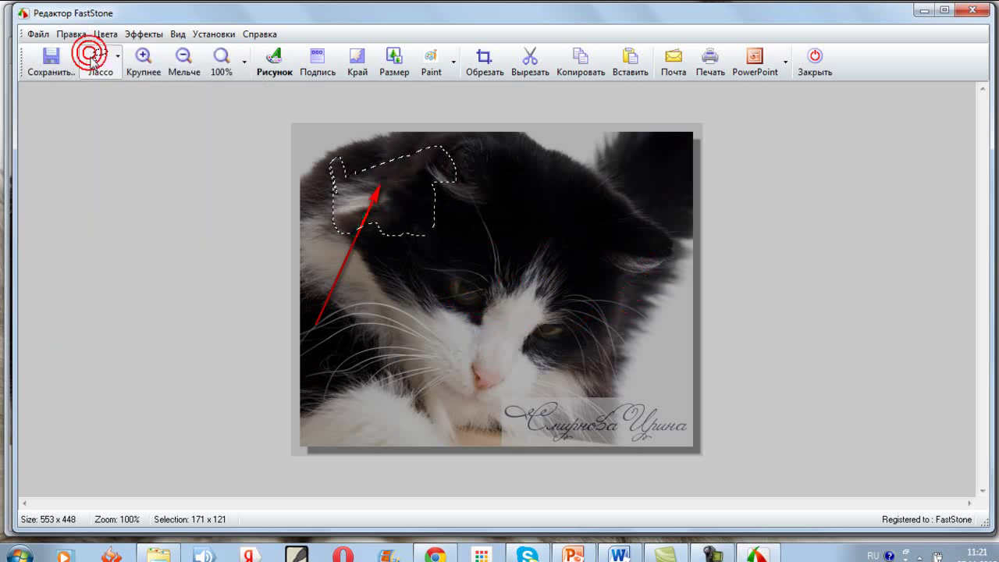
pyautogui.click(69, 33)
pyautogui.click(71, 34)
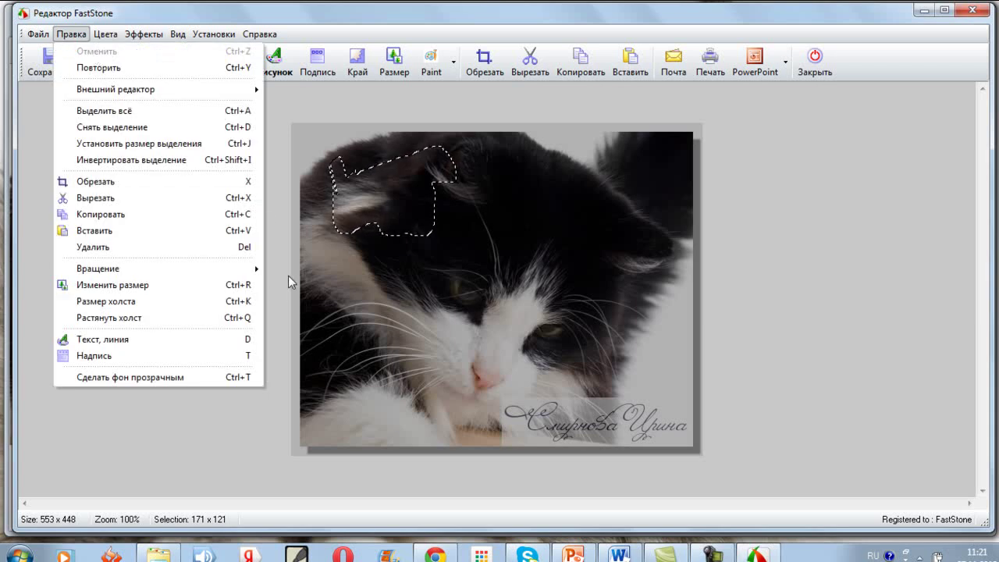
pyautogui.click(390, 290)
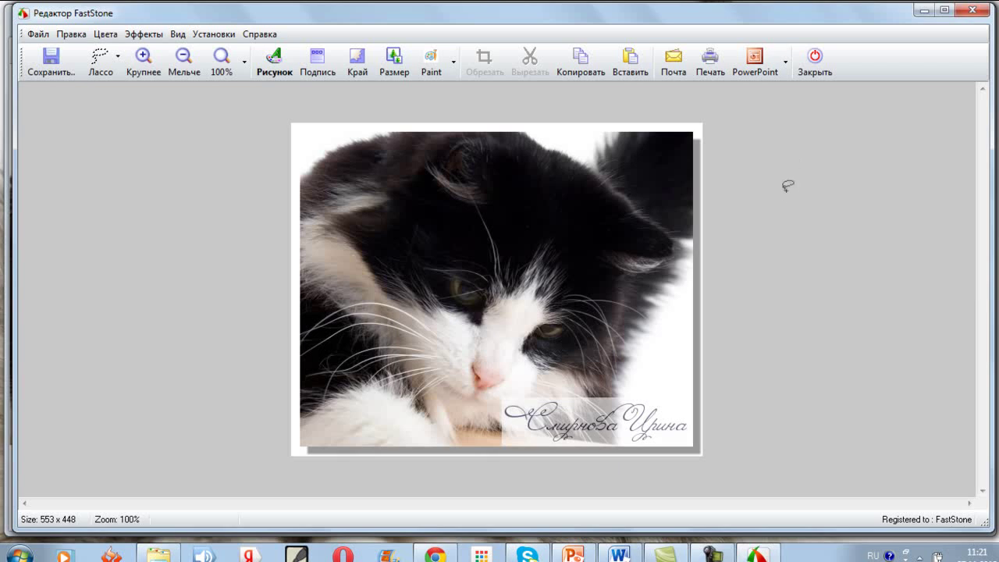
# Try a size 10 torn edge on the picture's right and lower sides with the shadow and watermark enabled, and undo it.
pyautogui.click(357, 60)
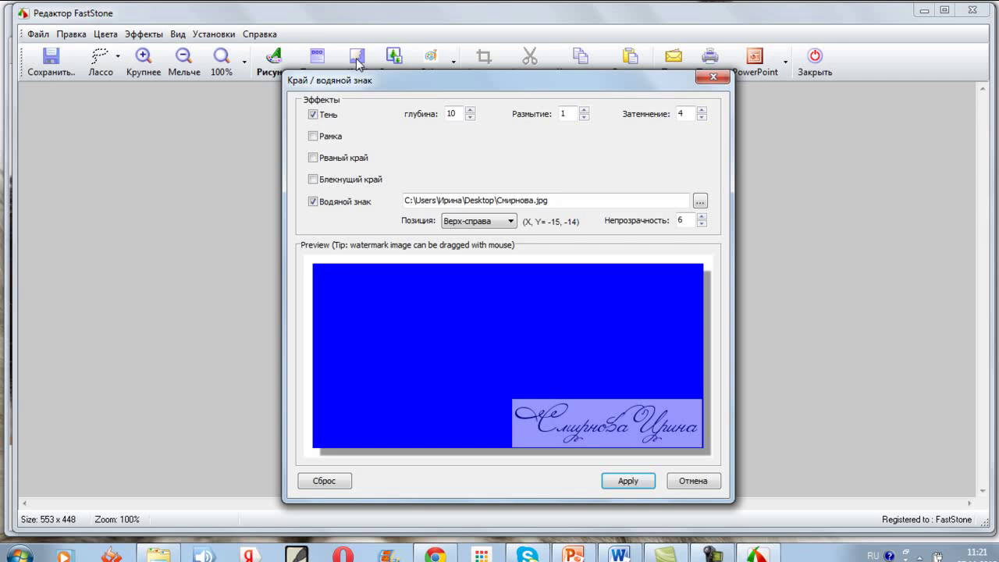
pyautogui.click(313, 159)
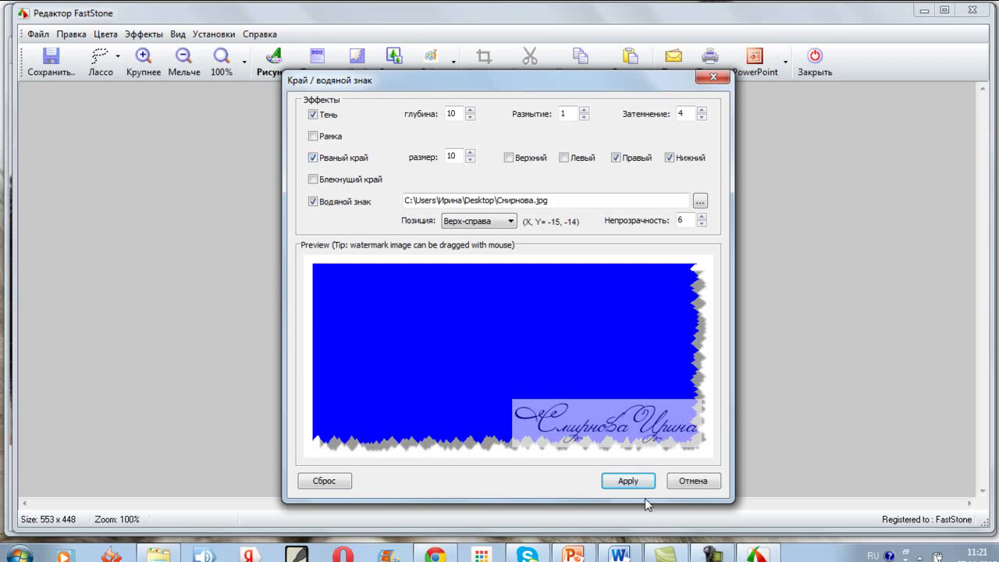
pyautogui.click(629, 482)
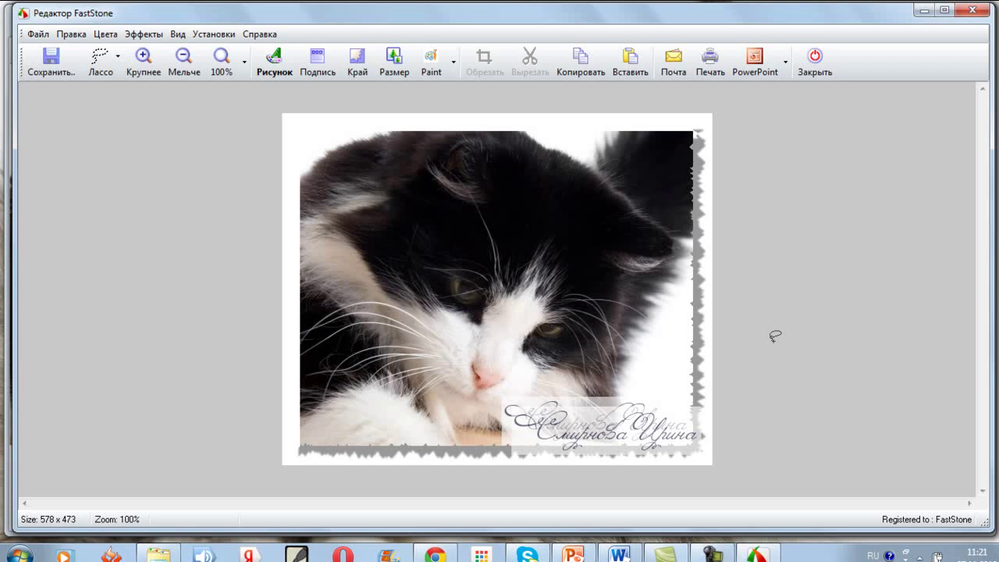
pyautogui.click(66, 34)
pyautogui.click(66, 53)
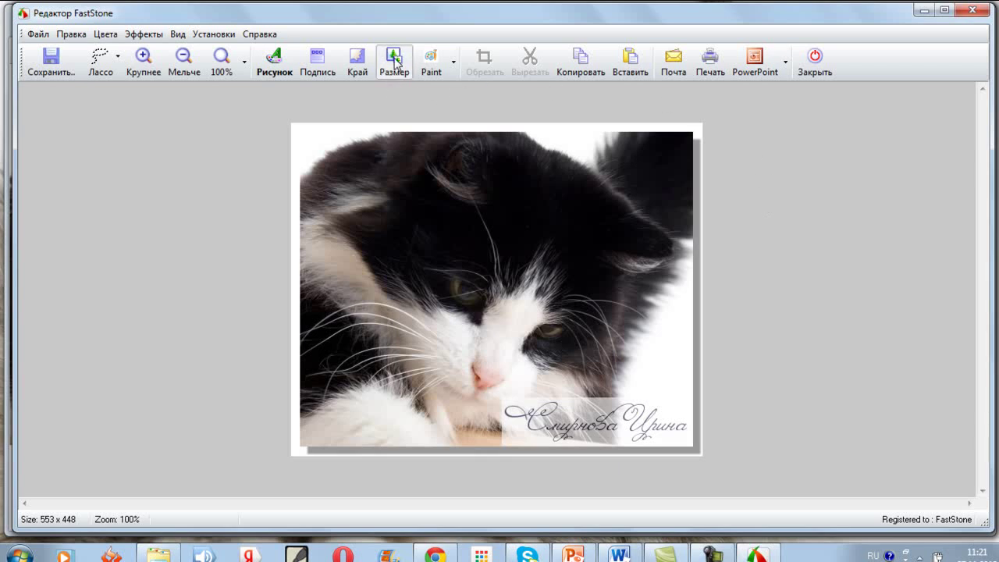
# Switch to the Hand tool and resize the cat picture to 300 px wide, keeping its proportions.
pyautogui.click(117, 56)
pyautogui.click(107, 88)
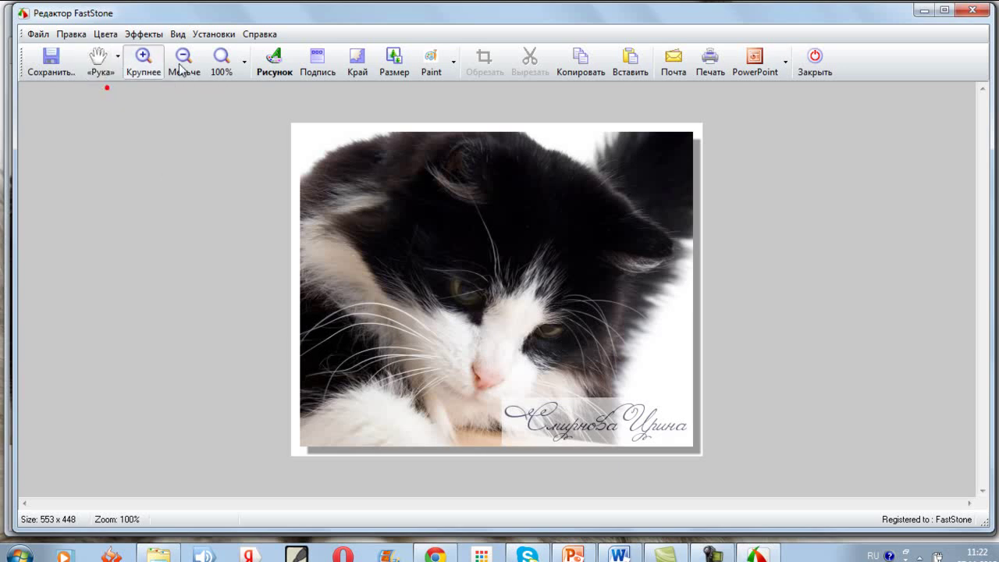
pyautogui.click(395, 60)
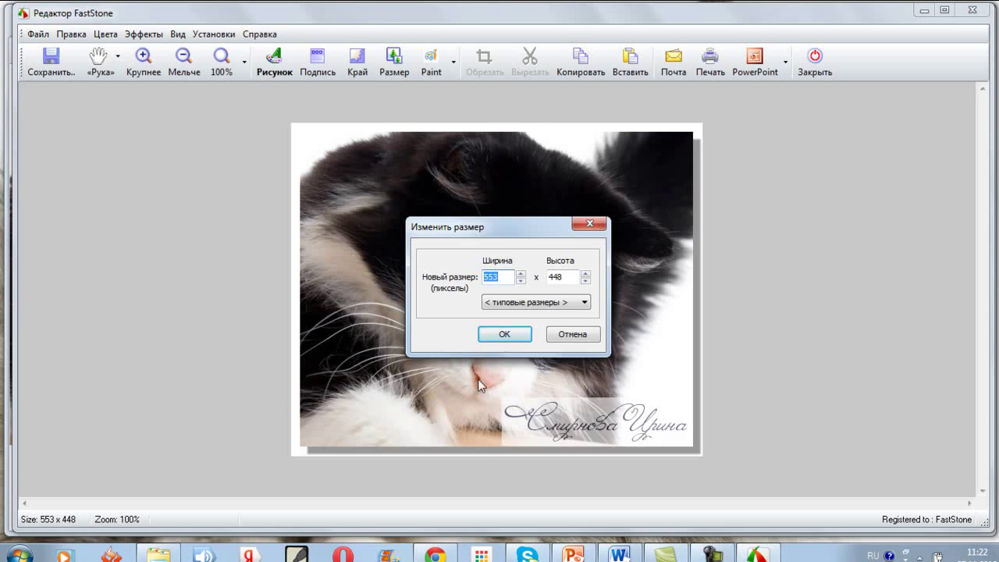
pyautogui.write('300')
pyautogui.click(504, 336)
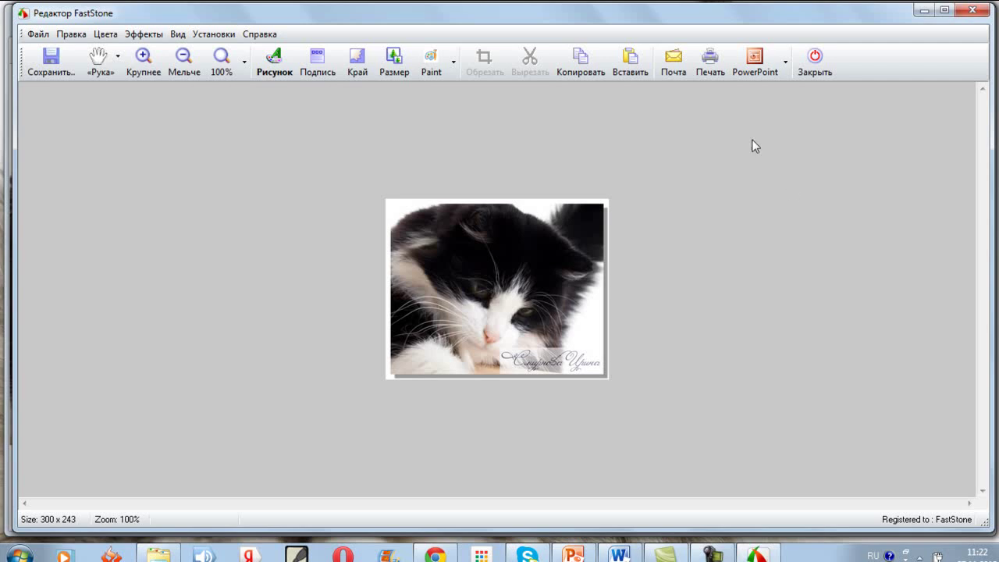
# Examine the destinations for sending the picture, view the blank Word document, and return to the FastStone editor.
pyautogui.click(784, 61)
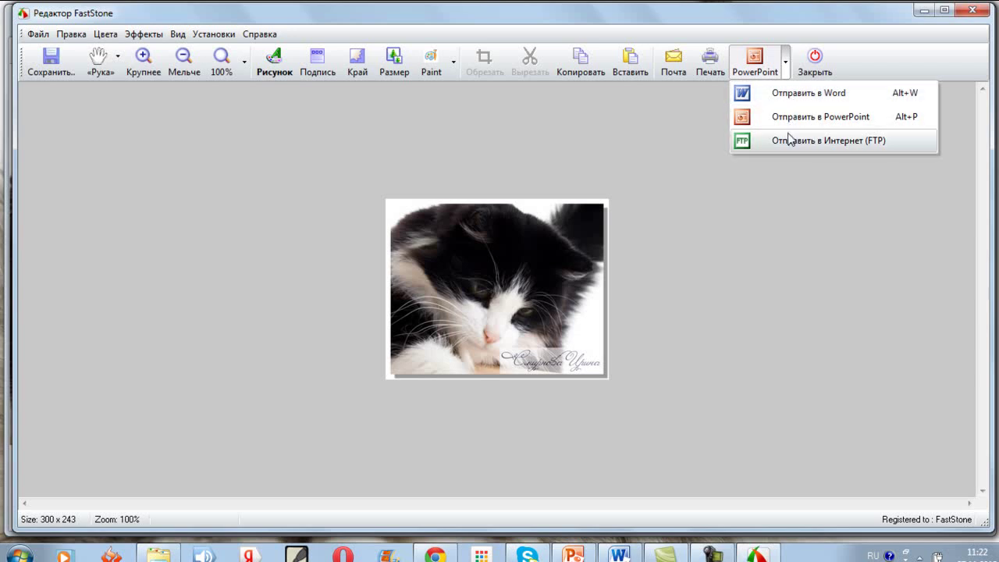
pyautogui.click(621, 554)
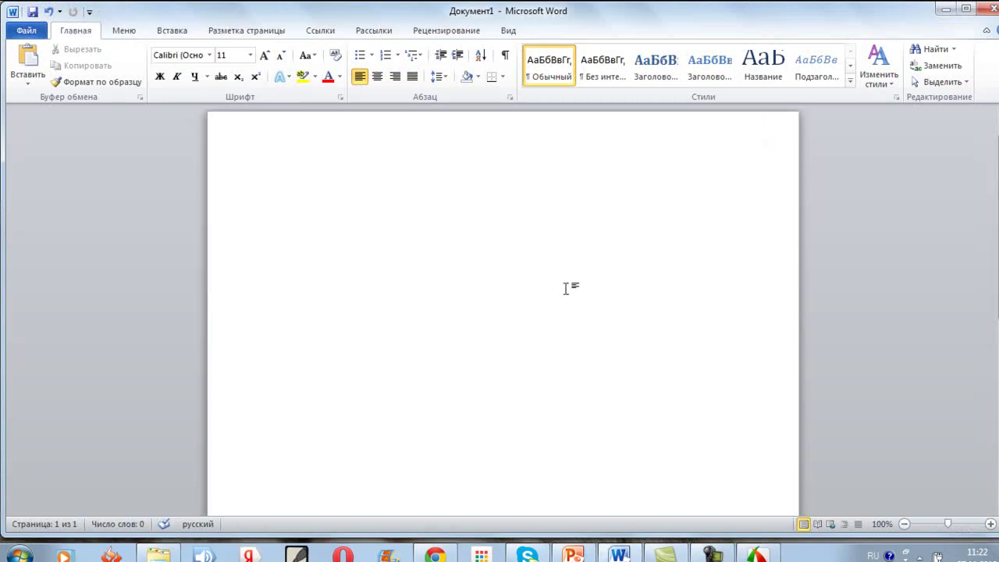
pyautogui.click(435, 554)
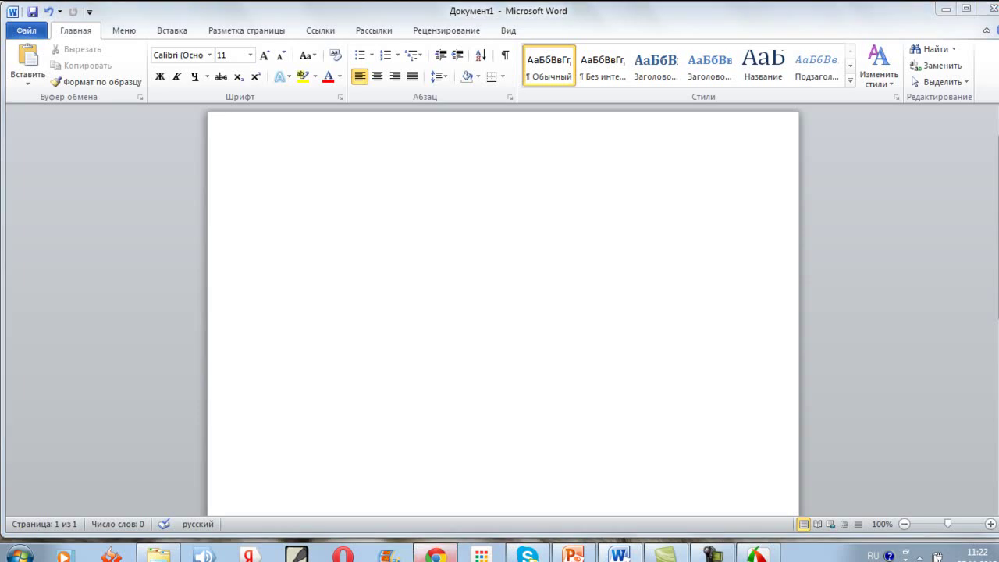
pyautogui.click(758, 554)
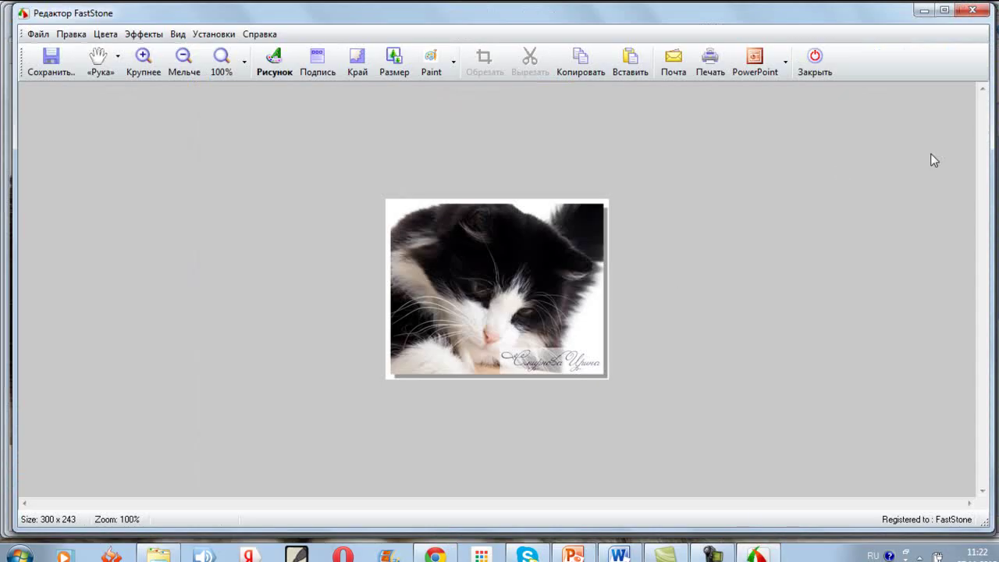